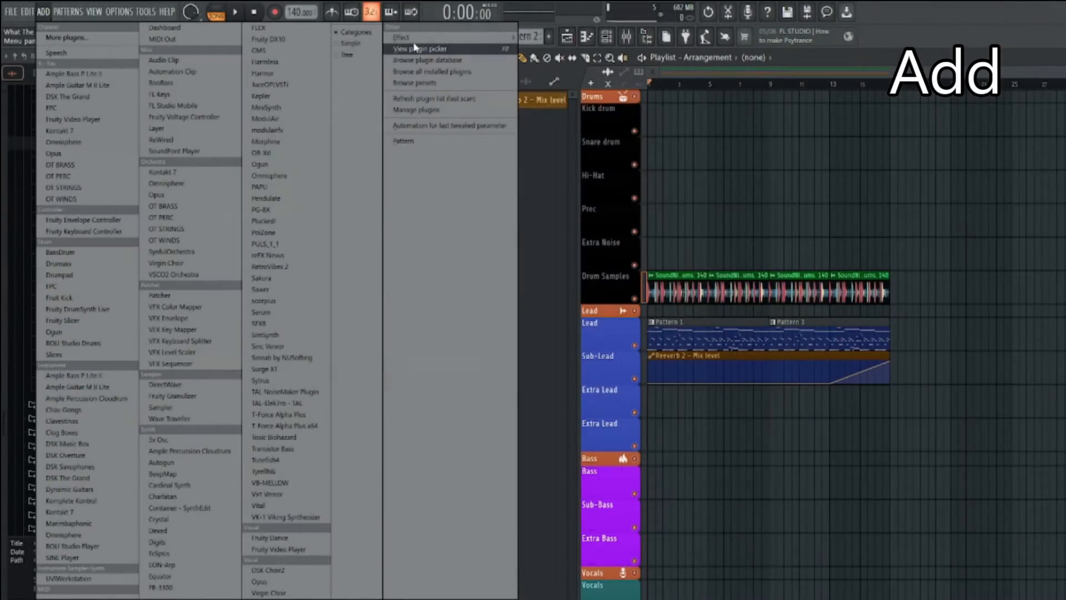
pyautogui.moveTo(405, 45)
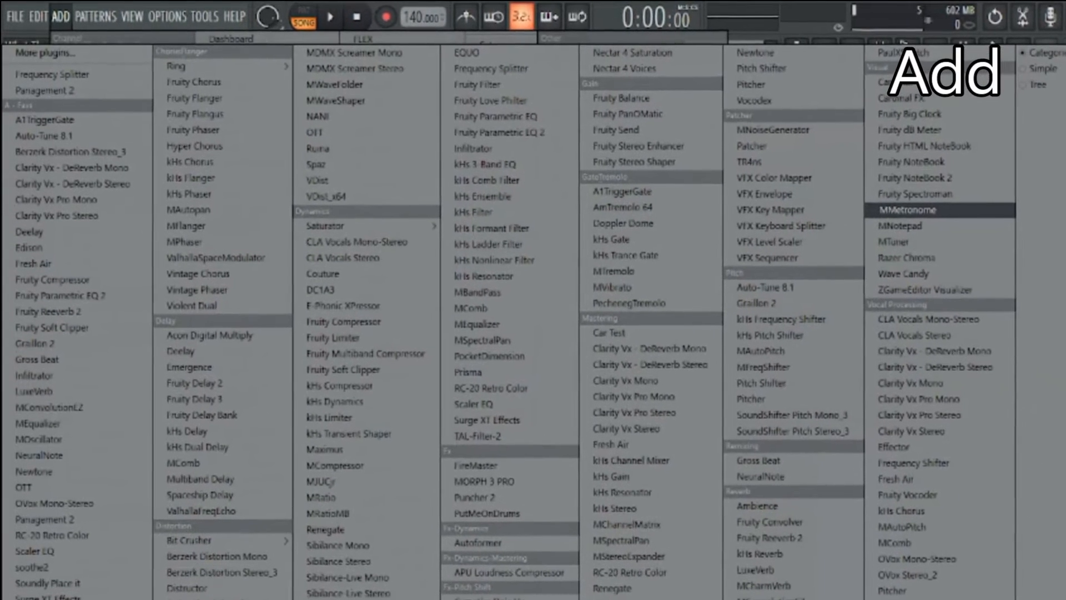
pyautogui.click(70, 20)
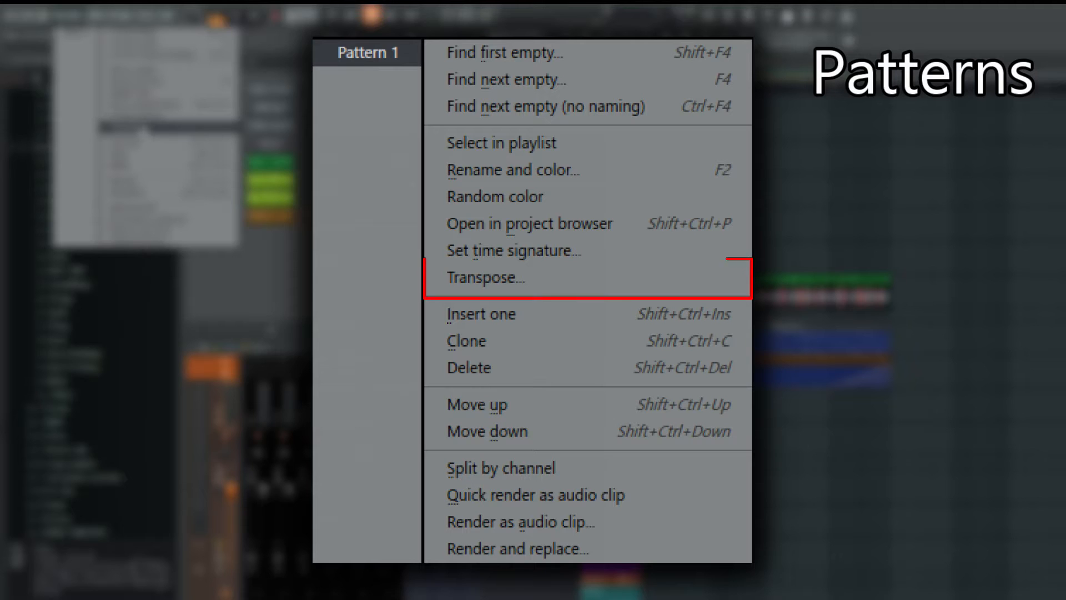
pyautogui.click(144, 130)
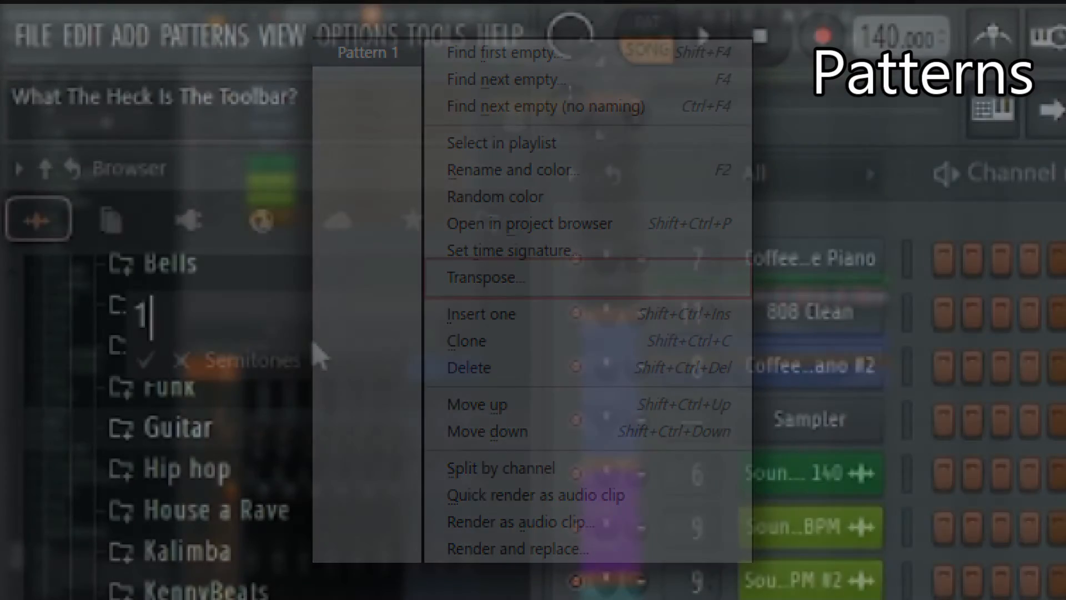
pyautogui.press('BackSpace')
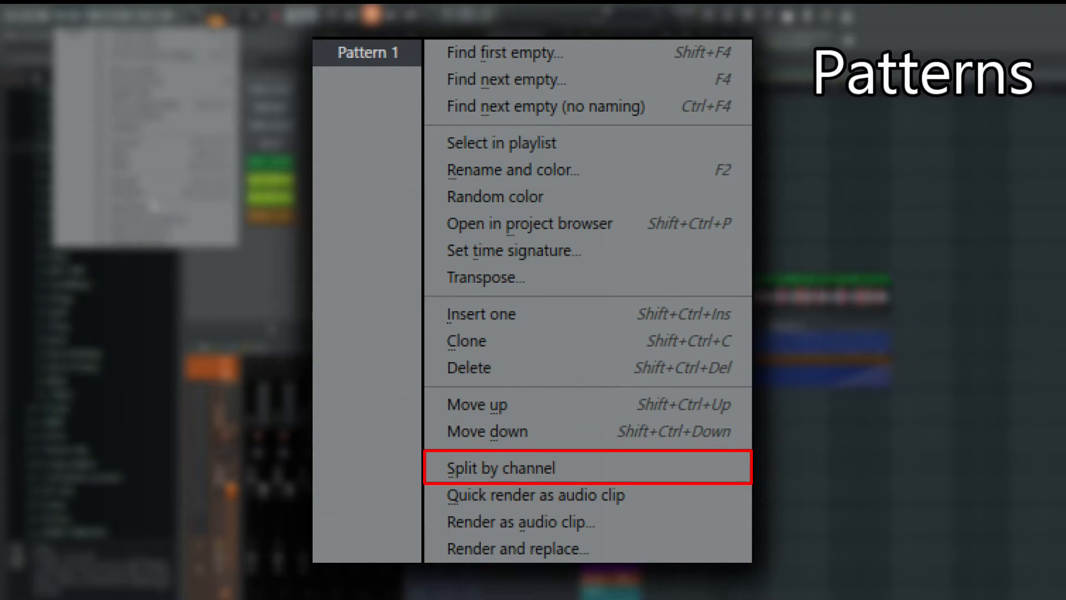
pyautogui.press('Escape')
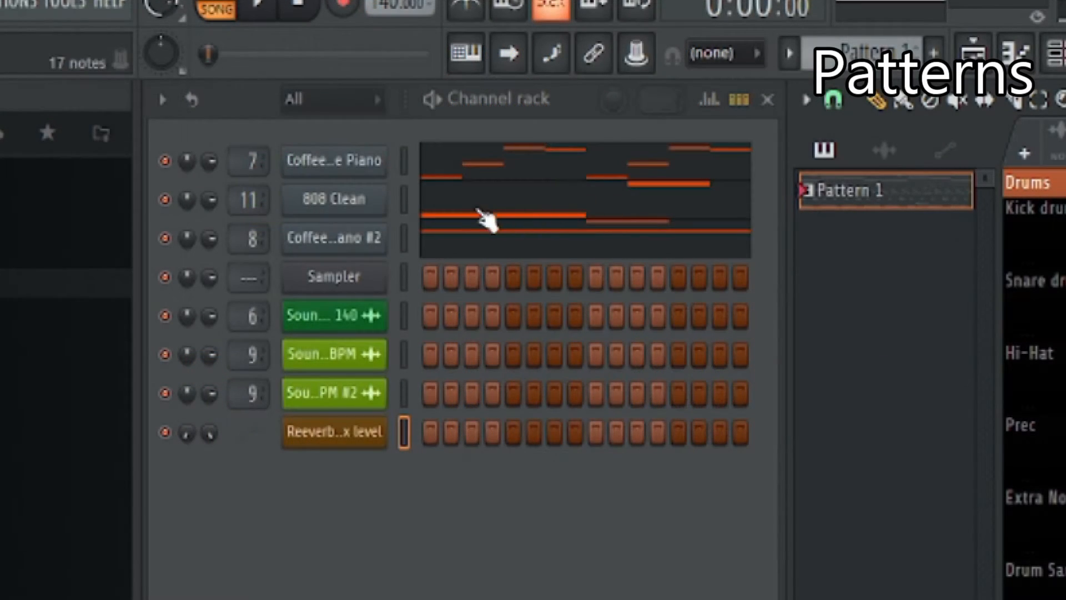
# Examine the notes of the two Coffee Time Piano channels and the 808 Clean channel in the piano roll
pyautogui.click(493, 167)
pyautogui.click(512, 194)
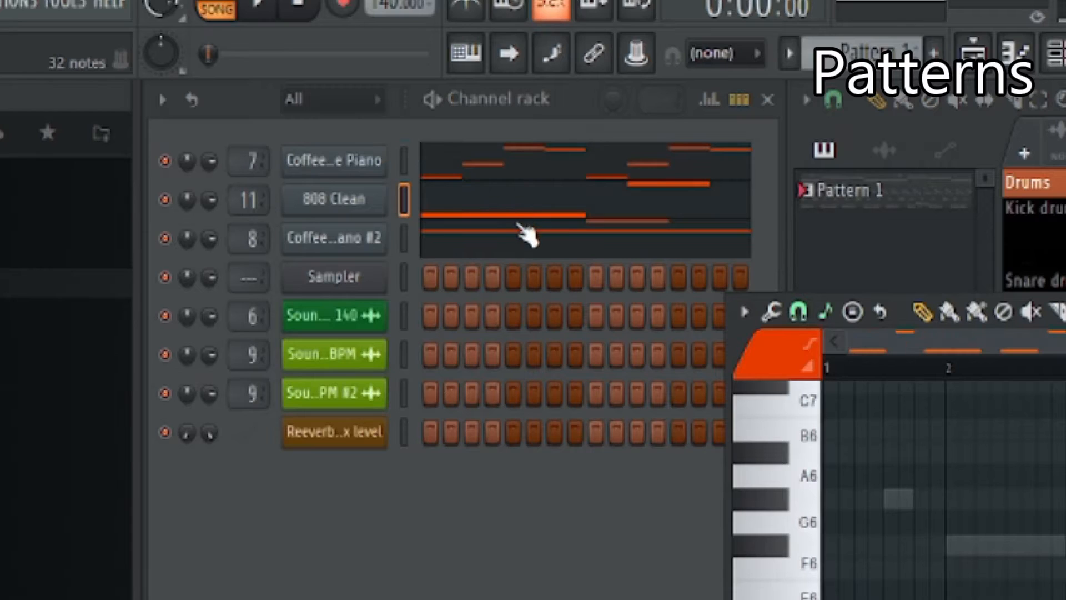
pyautogui.click(518, 227)
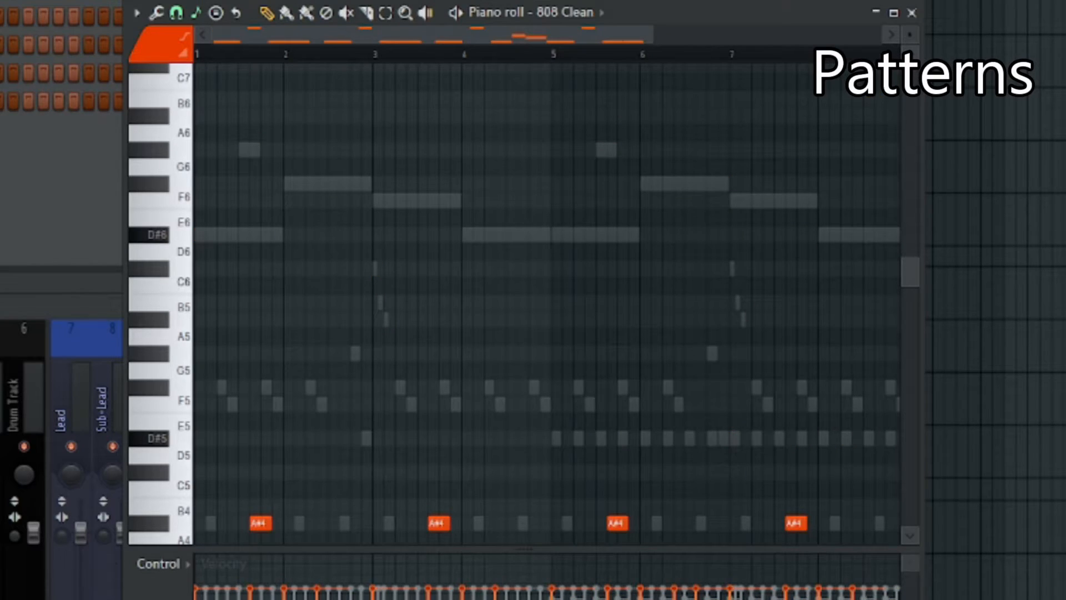
pyautogui.press('Up')
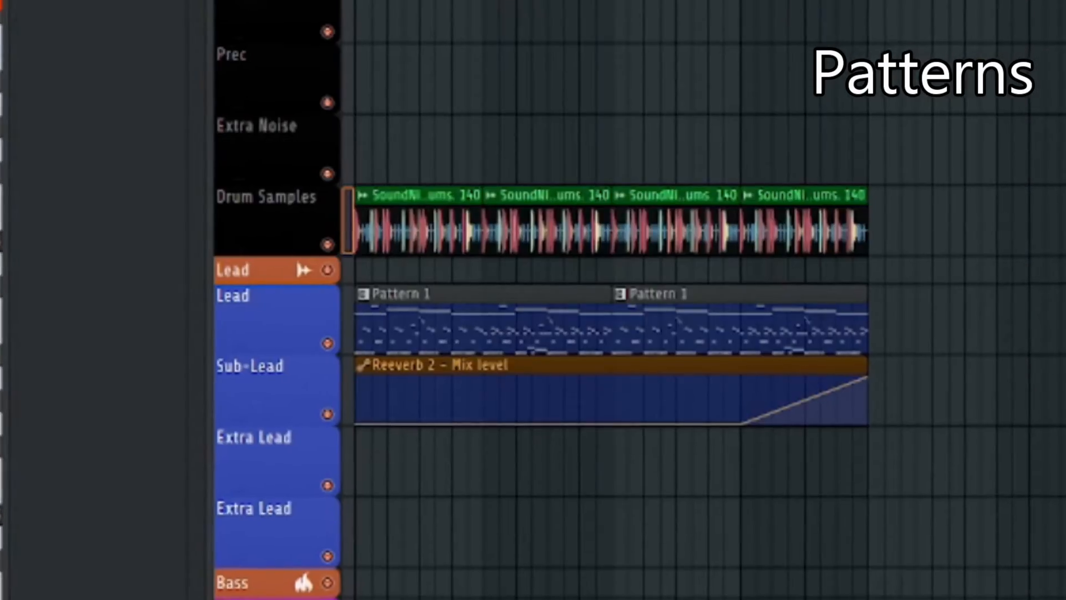
pyautogui.scroll(5, 412, 372)
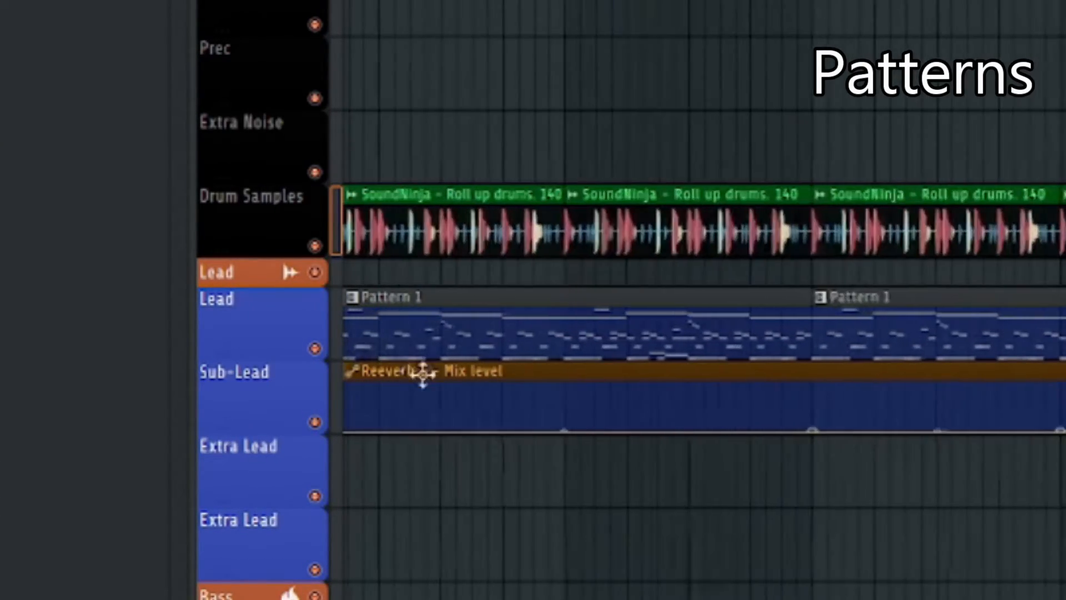
pyautogui.moveTo(580, 368); pyautogui.dragTo(530, 322)
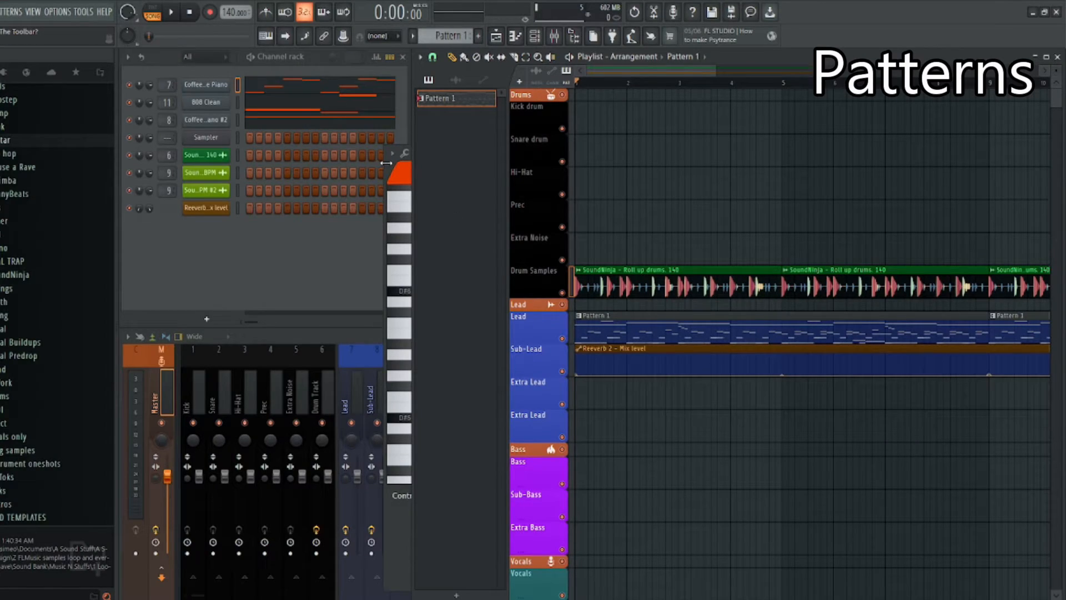
# Cut all notes of the 808 Clean channel from Pattern 1 in the piano roll
pyautogui.click(310, 111)
pyautogui.click(329, 110)
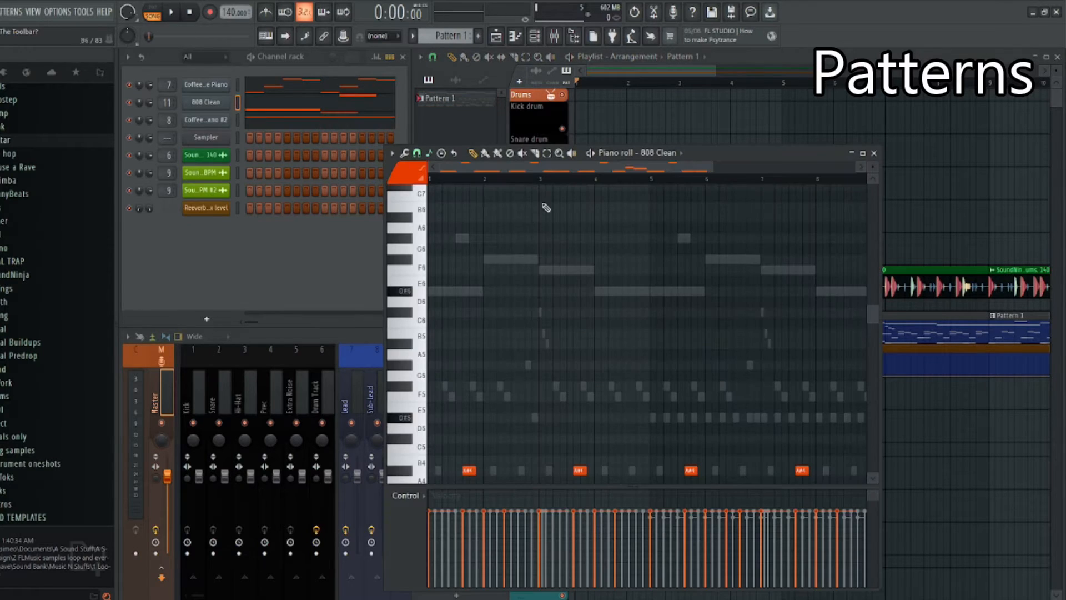
pyautogui.scroll(-8, 389, 214)
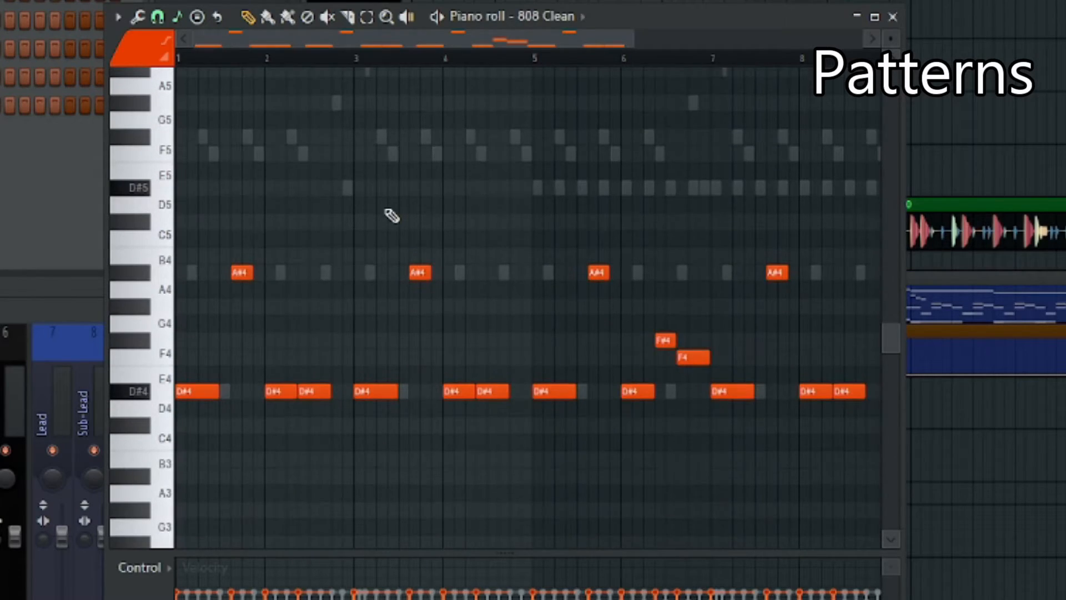
pyautogui.hotkey('ctrl', 'a')
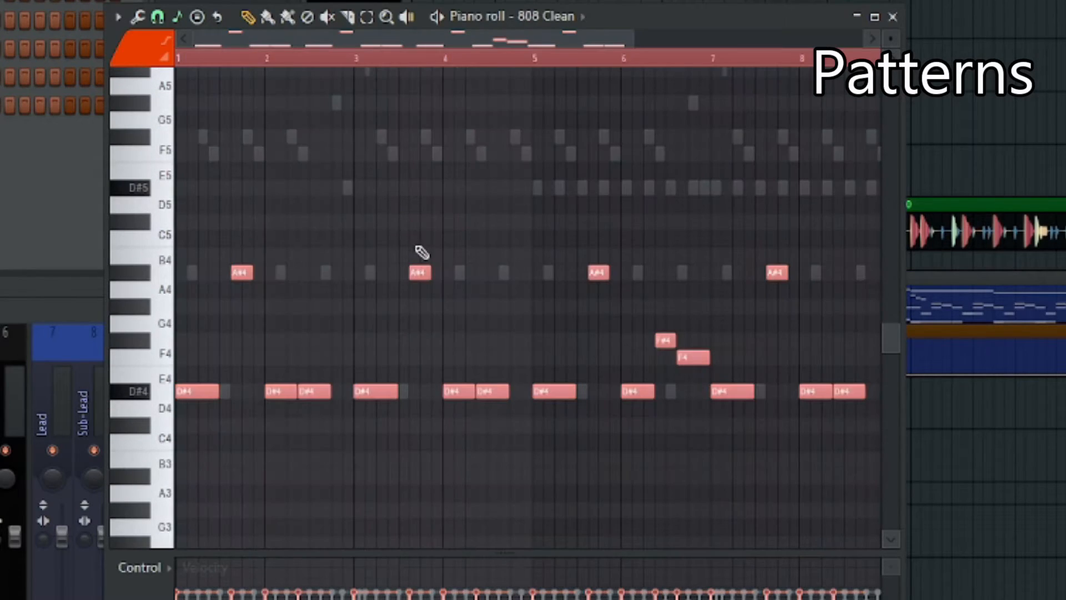
pyautogui.press('Delete')
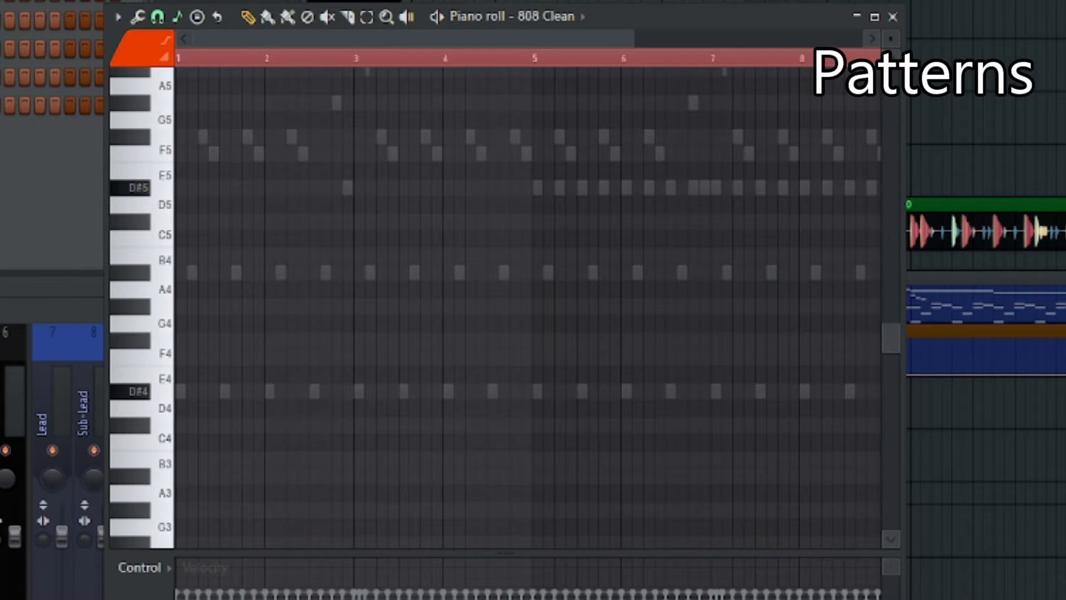
# Create a new empty pattern and paste the 808 Clean notes into its piano roll
pyautogui.press('F4')
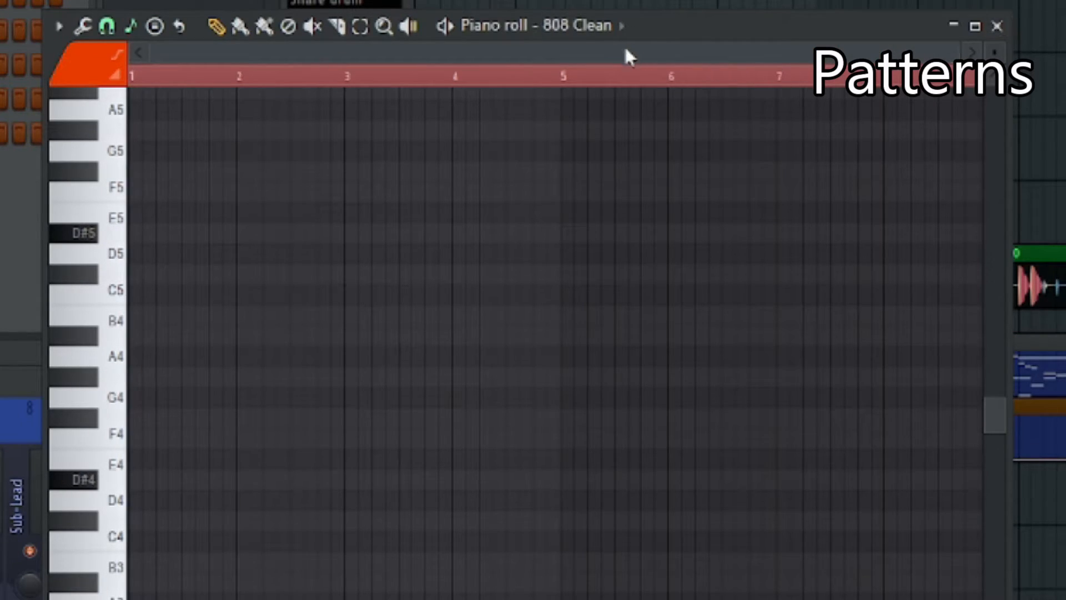
pyautogui.moveTo(652, 28); pyautogui.dragTo(542, 0)
pyautogui.hotkey('ctrl', 'v')
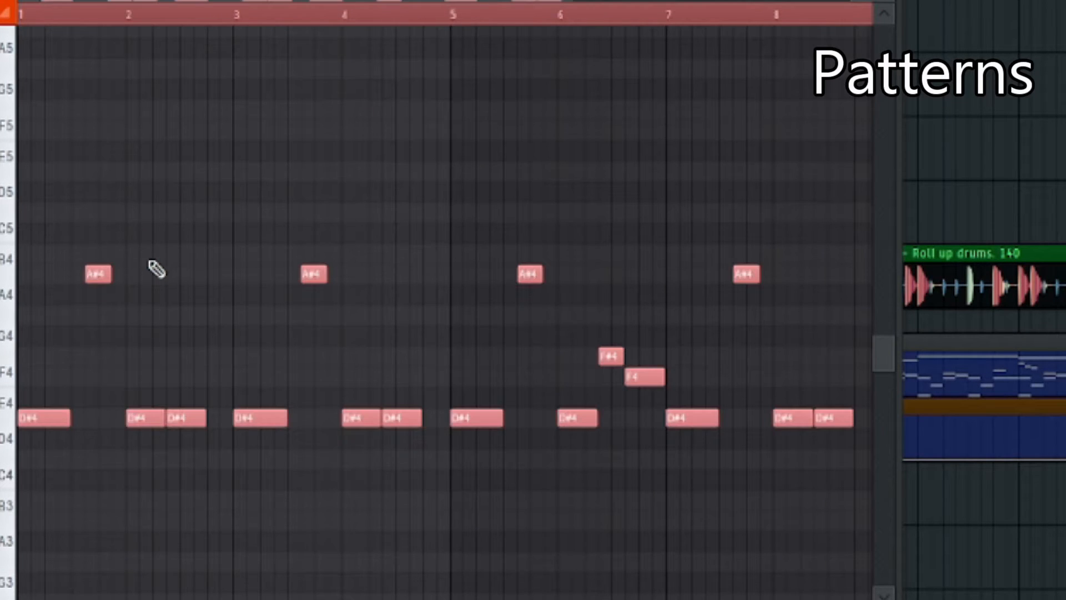
pyautogui.scroll(-1, 151, 268)
pyautogui.scroll(-1, 151, 267)
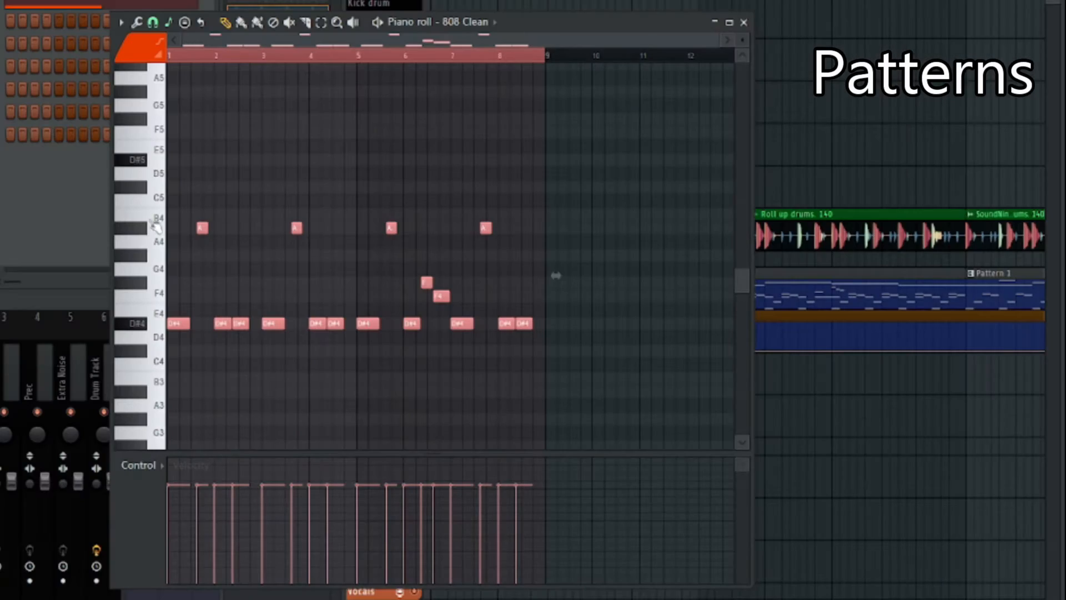
# Delete the pasted 808 Clean notes and undo the note cut in Pattern 1, closing the piano roll
pyautogui.keyDown('ctrl'); pyautogui.click(560, 332); pyautogui.keyUp('ctrl')
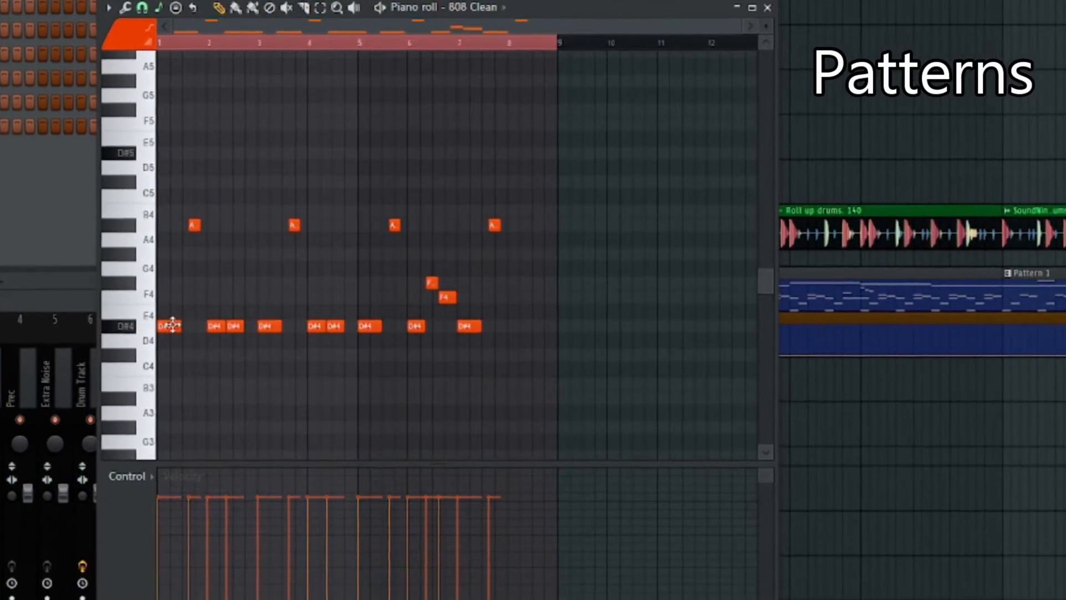
pyautogui.moveTo(177, 323); pyautogui.dragTo(574, 329)
pyautogui.press('Delete')
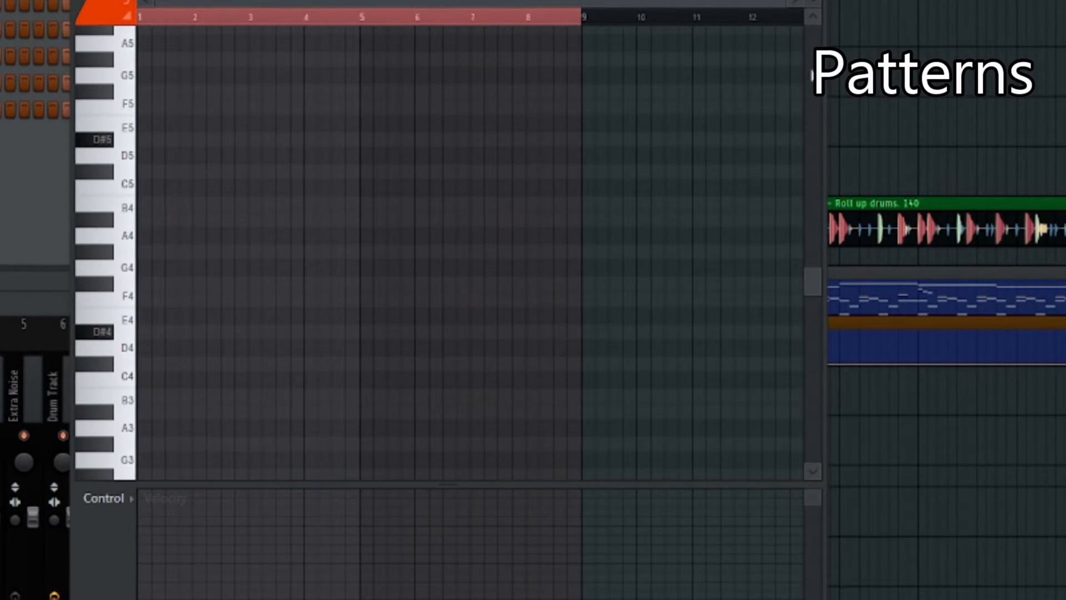
pyautogui.press('F7')
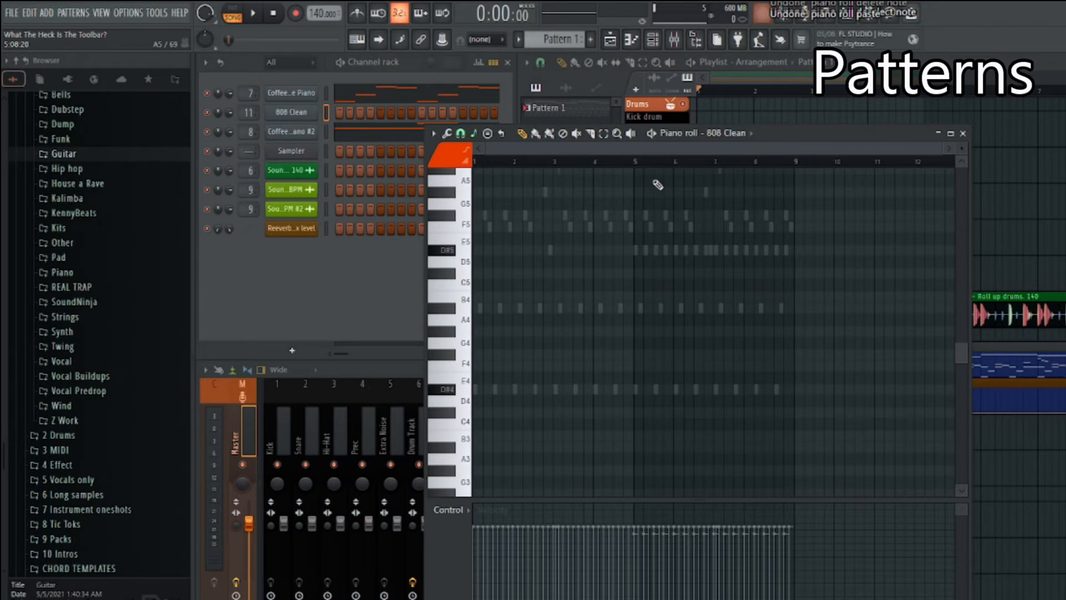
pyautogui.hotkey('ctrl', 'z')
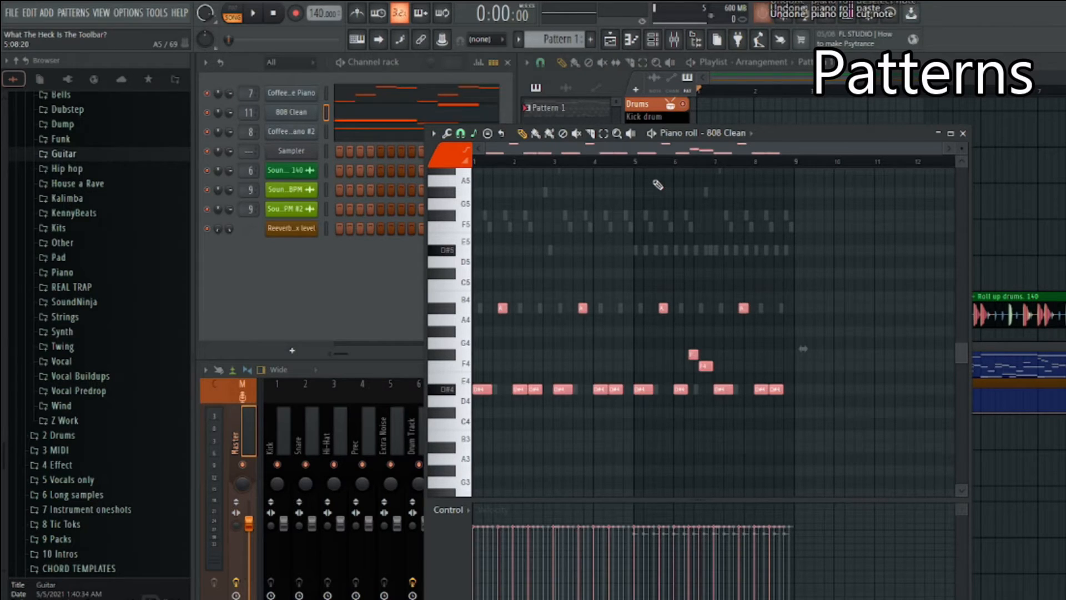
pyautogui.click(964, 134)
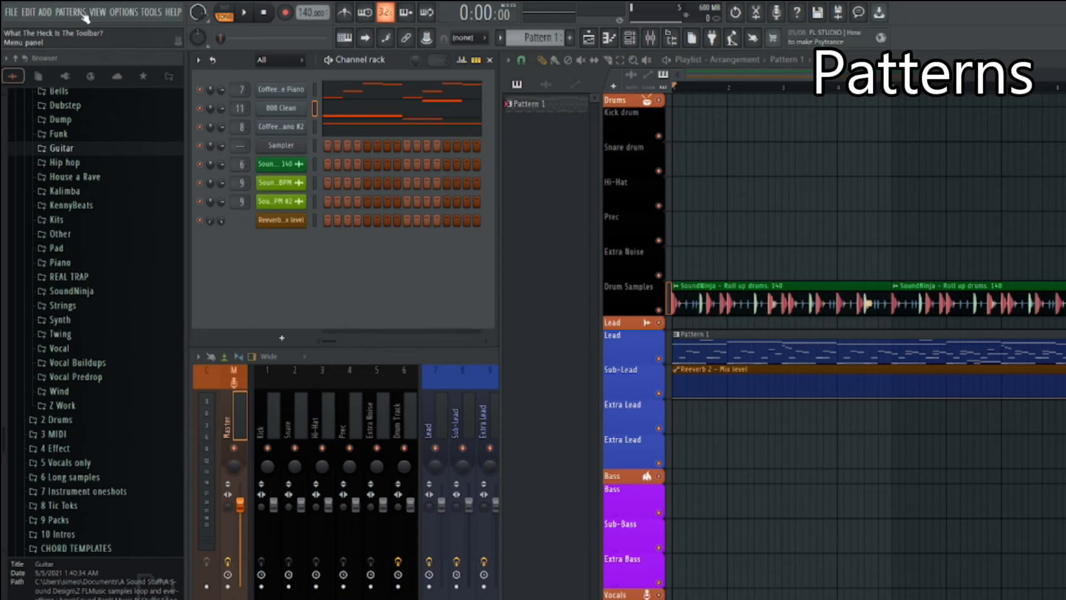
# Split Pattern 1 by channel into separate patterns
pyautogui.click(146, 25)
pyautogui.click(136, 212)
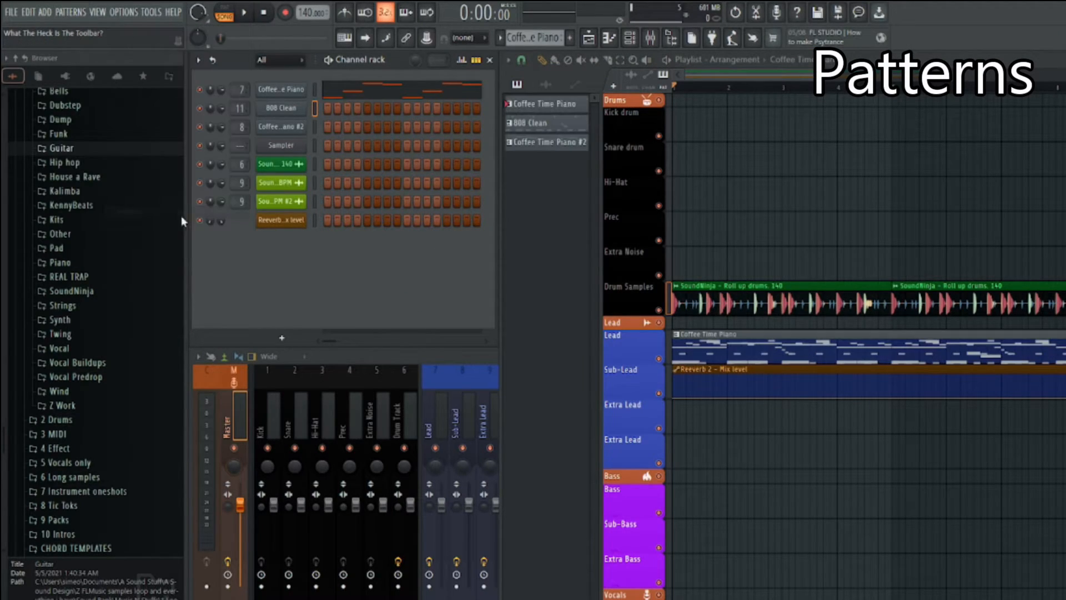
# Place Coffee Time Piano #2 on Lead, Coffee Time Piano on Sub-Lead, 808 Clean on the lower Extra Lead, and the Reeverb 2 automation on Bass
pyautogui.moveTo(702, 342); pyautogui.dragTo(694, 416)
pyautogui.moveTo(716, 360); pyautogui.dragTo(705, 412)
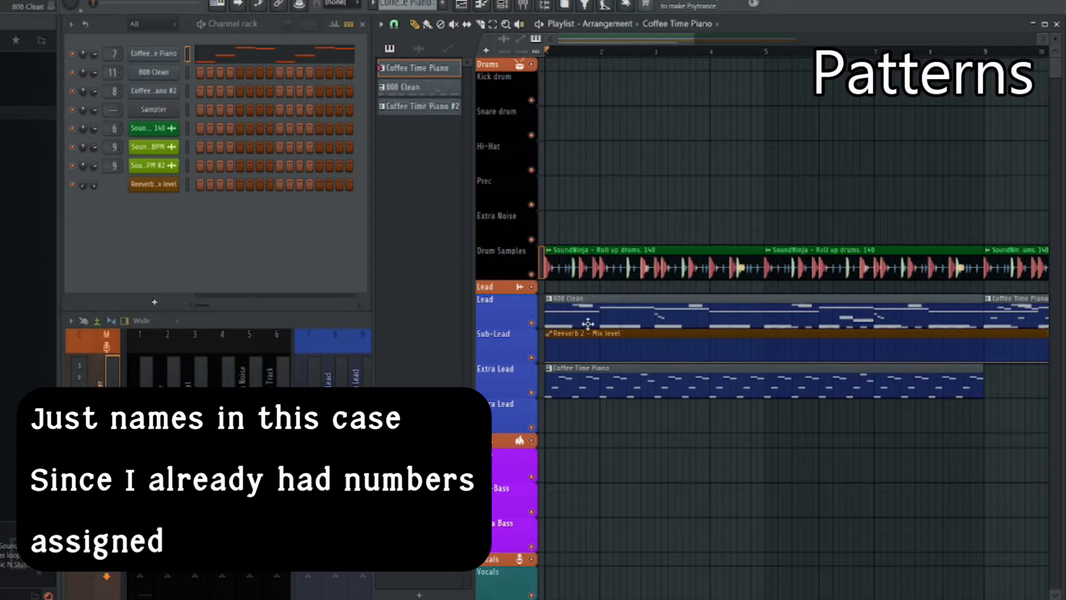
pyautogui.moveTo(577, 376); pyautogui.dragTo(557, 422)
pyautogui.scroll(-3, 597, 408)
pyautogui.moveTo(823, 314); pyautogui.dragTo(826, 389)
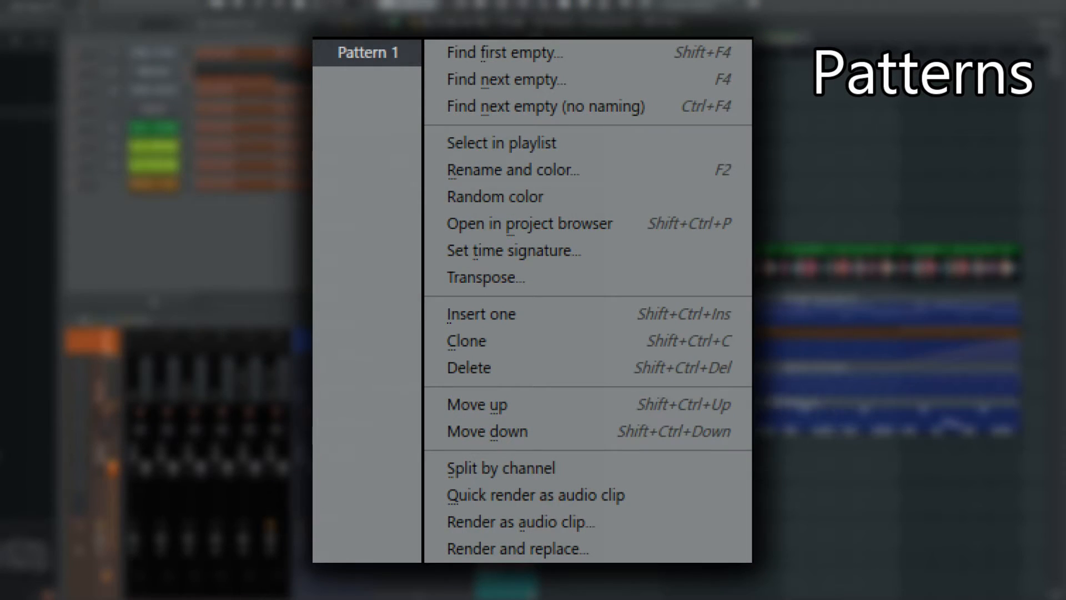
pyautogui.moveTo(733, 349); pyautogui.dragTo(733, 466)
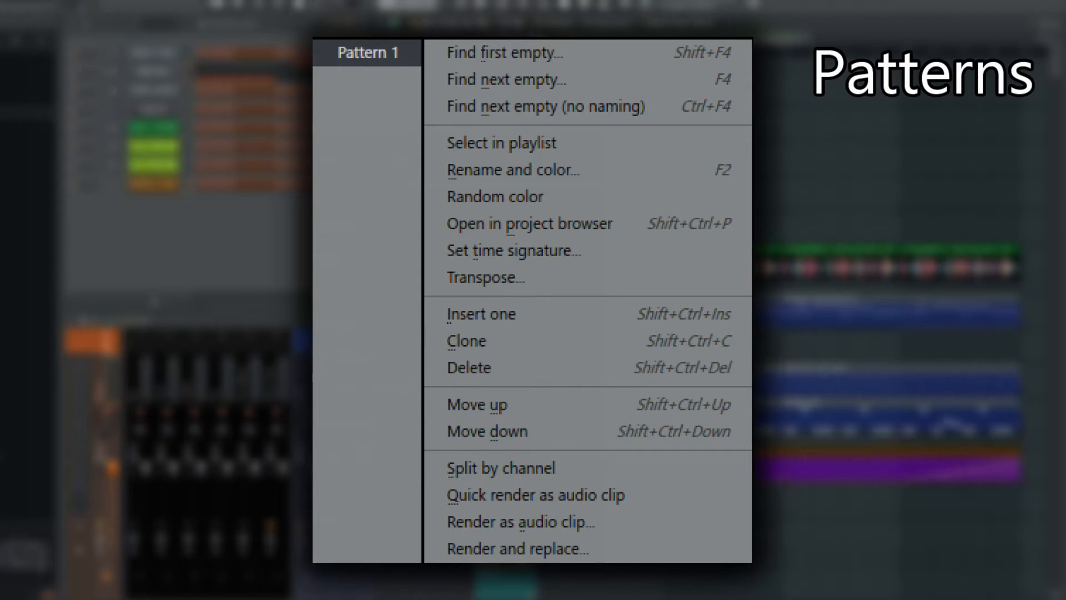
pyautogui.moveTo(770, 382); pyautogui.dragTo(769, 345)
pyautogui.moveTo(820, 374); pyautogui.dragTo(814, 339)
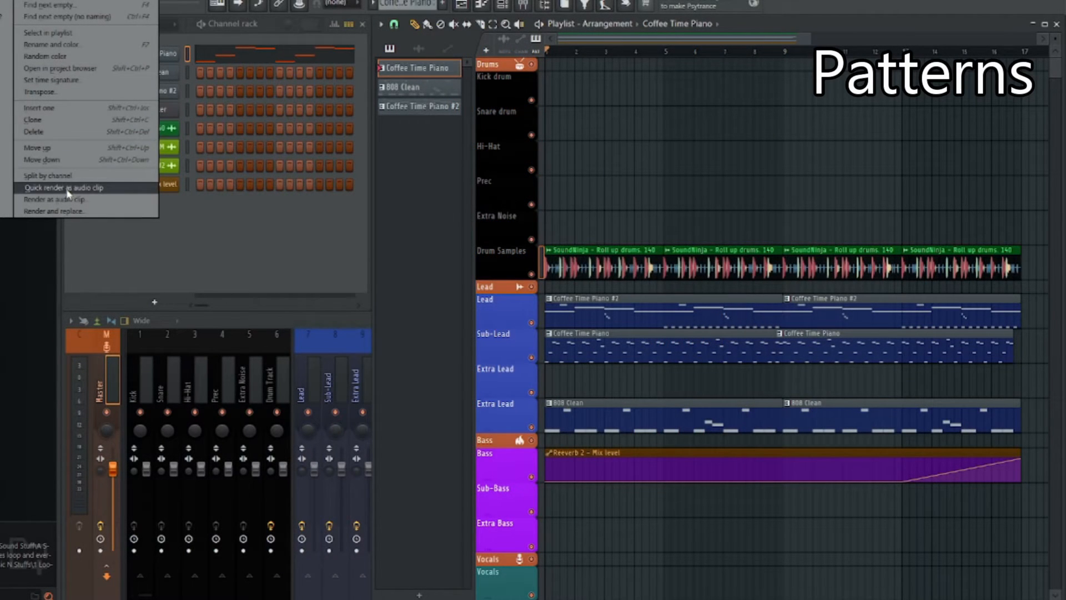
# Quick render the Coffee Time Piano pattern as an audio clip and place it at the start of the Prec track
pyautogui.click(66, 188)
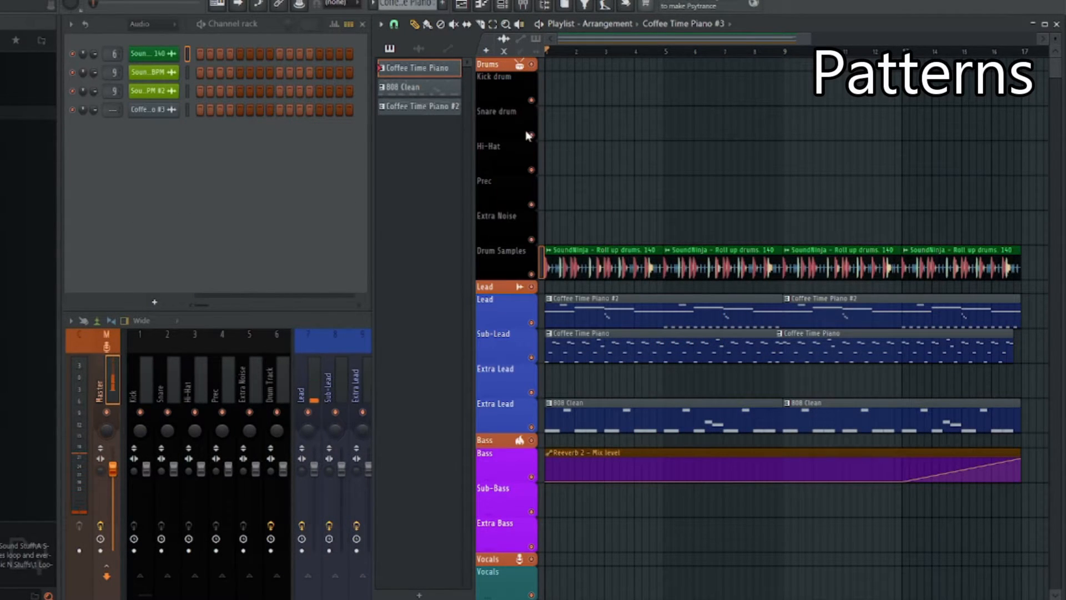
pyautogui.click(139, 110)
pyautogui.rightClick(319, 422)
pyautogui.click(309, 367)
pyautogui.click(370, 338)
pyautogui.moveTo(375, 398); pyautogui.dragTo(543, 215)
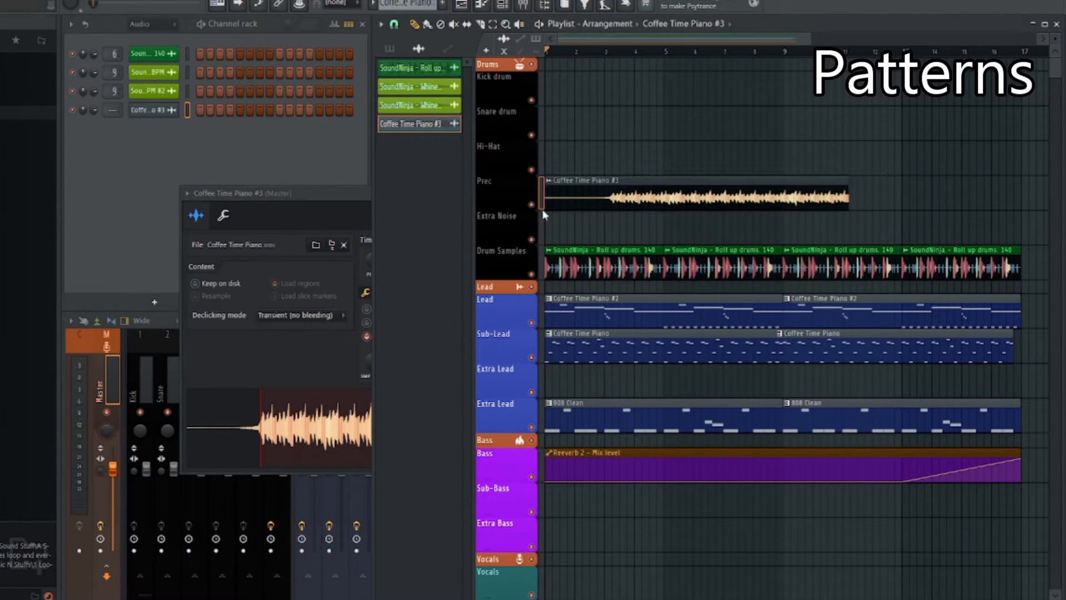
pyautogui.click(321, 199)
pyautogui.click(533, 193)
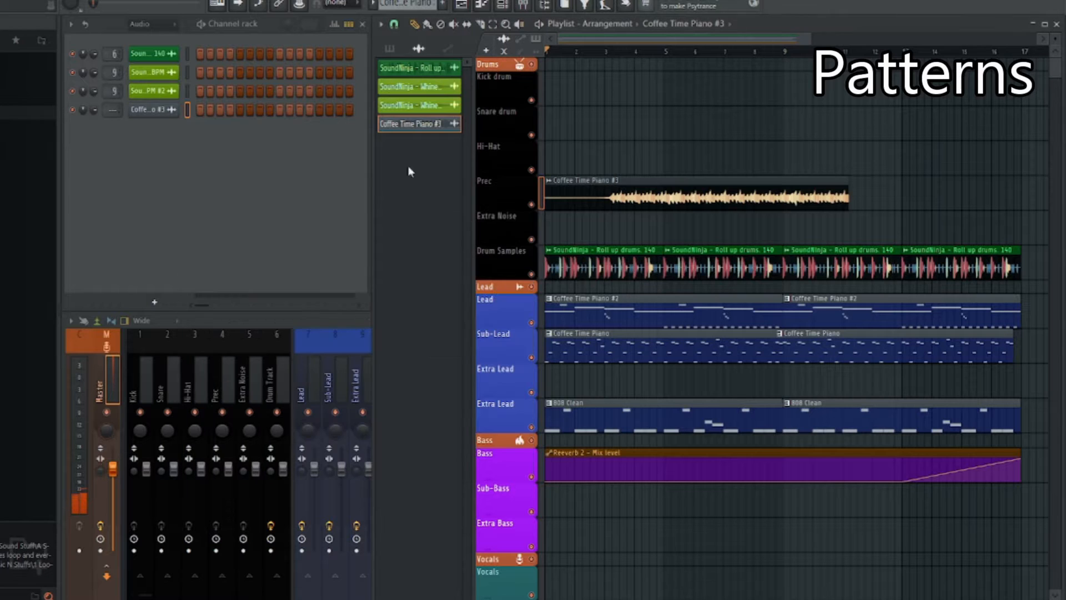
# Delete the channel of the rendered Coffee Time Piano audio clip
pyautogui.rightClick(161, 113)
pyautogui.click(208, 253)
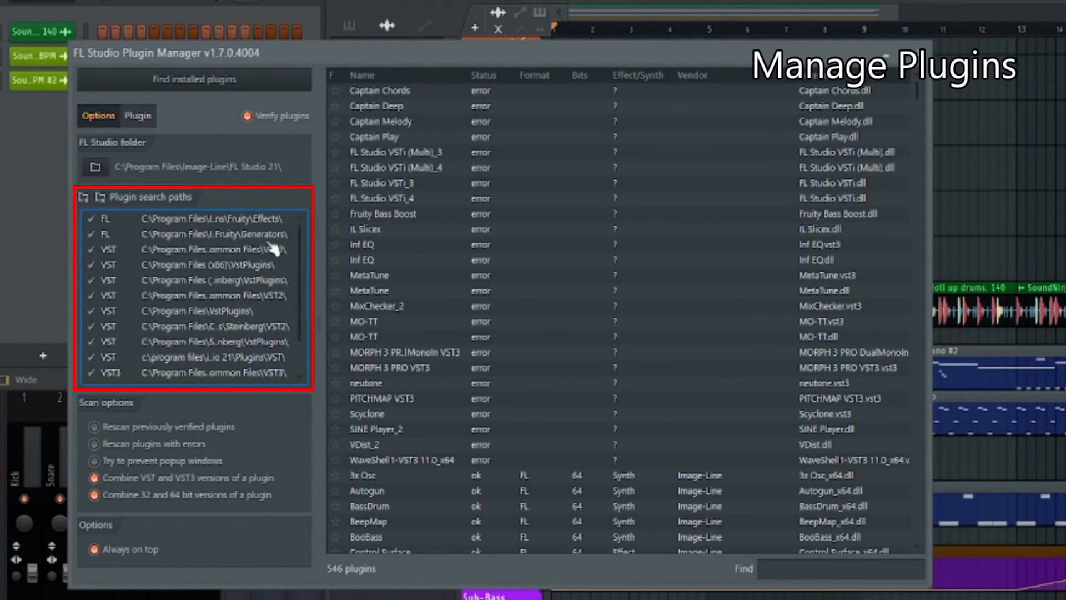
# Go through the VST and VST3 search paths in the Plugin Manager and select the Program Files (x86) Waves path
pyautogui.click(216, 283)
pyautogui.click(218, 297)
pyautogui.click(220, 311)
pyautogui.click(226, 328)
pyautogui.click(236, 342)
pyautogui.click(244, 358)
pyautogui.scroll(-1, 256, 333)
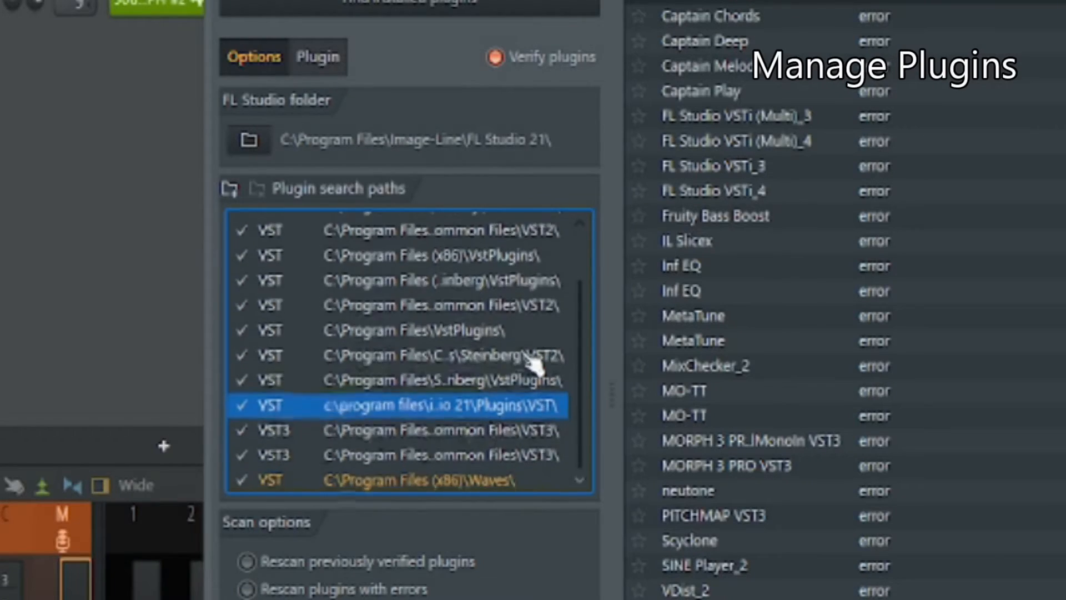
pyautogui.click(496, 486)
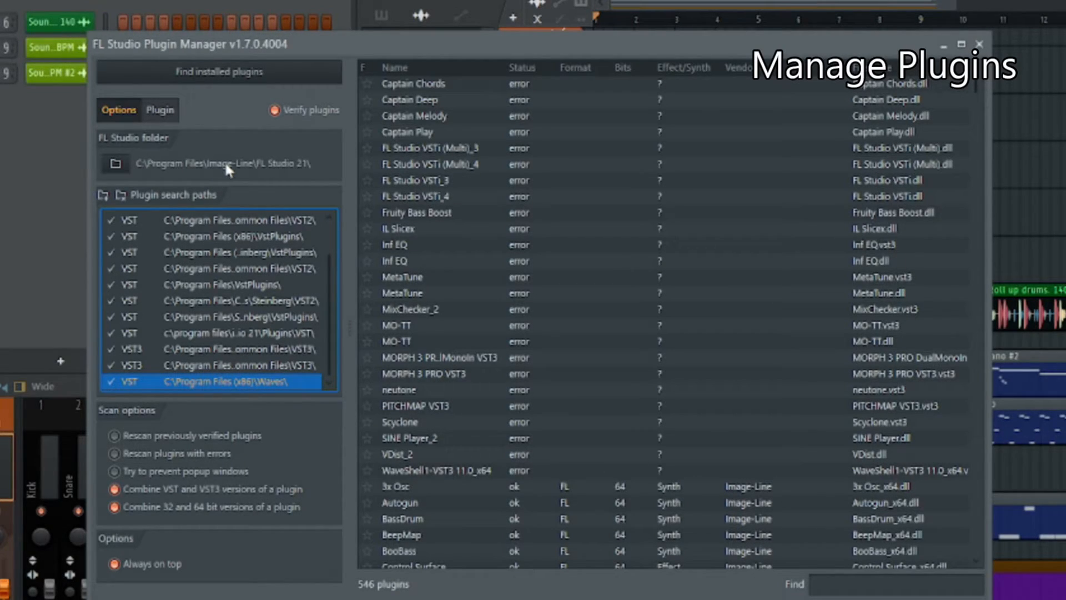
# Review the plugin search path list again and select the FL Fruity Effects path
pyautogui.scroll(2, 278, 272)
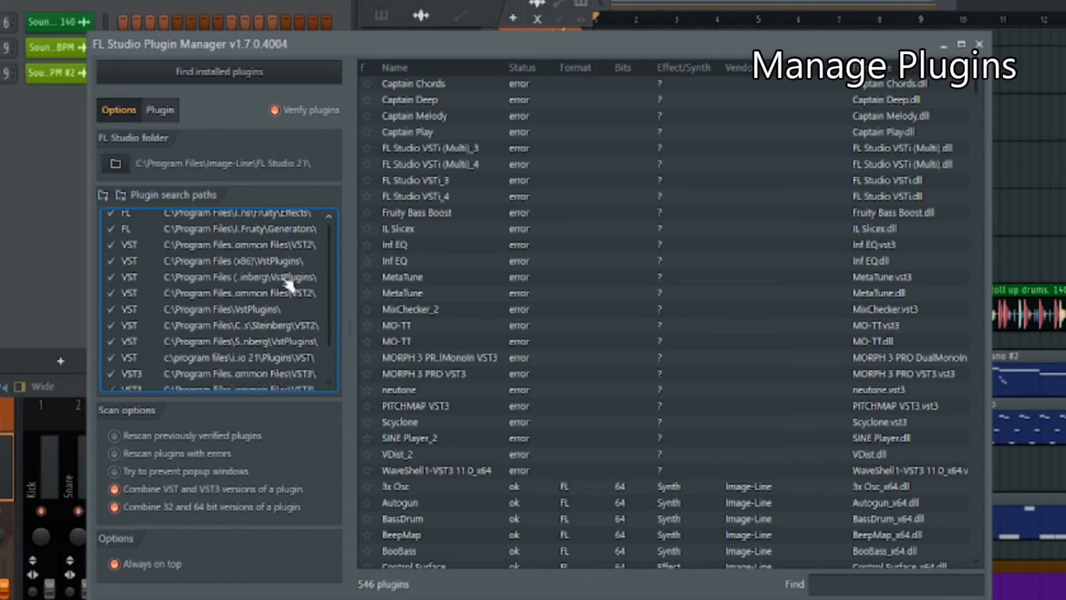
pyautogui.scroll(1, 289, 284)
pyautogui.click(252, 221)
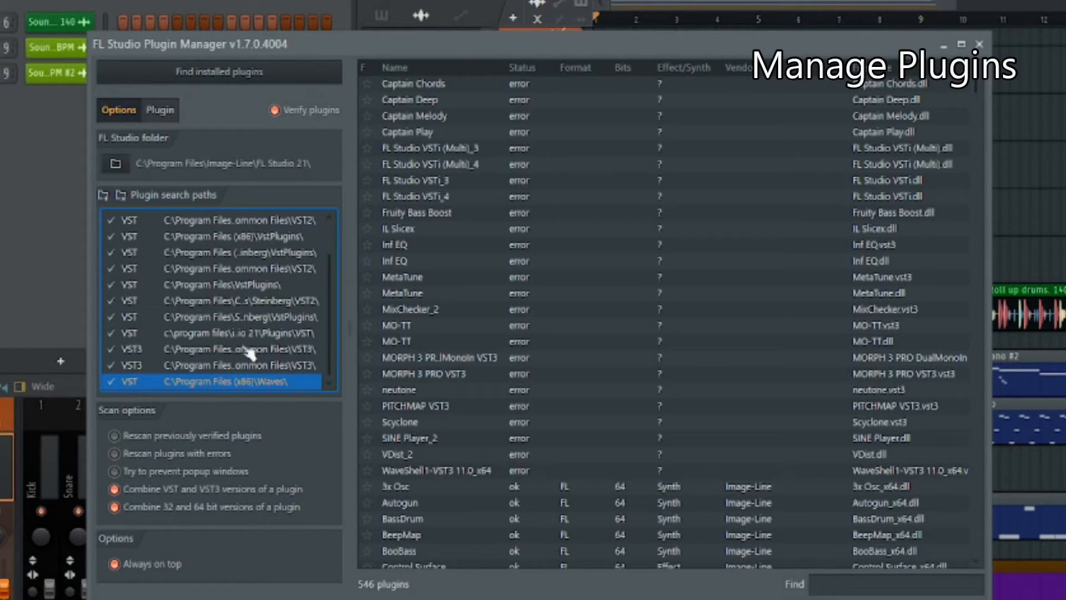
pyautogui.scroll(2, 281, 270)
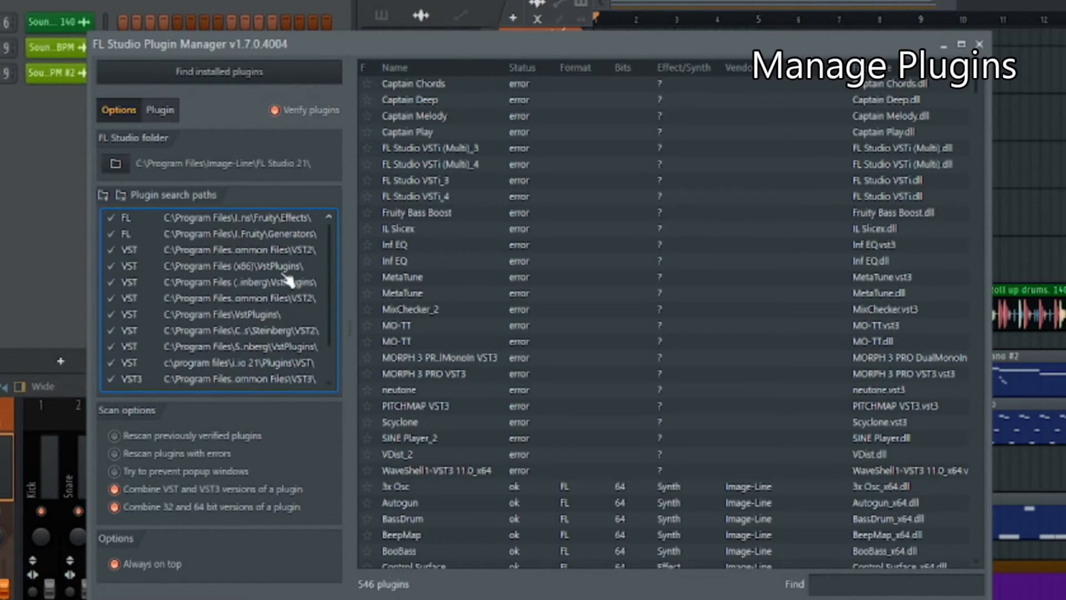
pyautogui.click(247, 221)
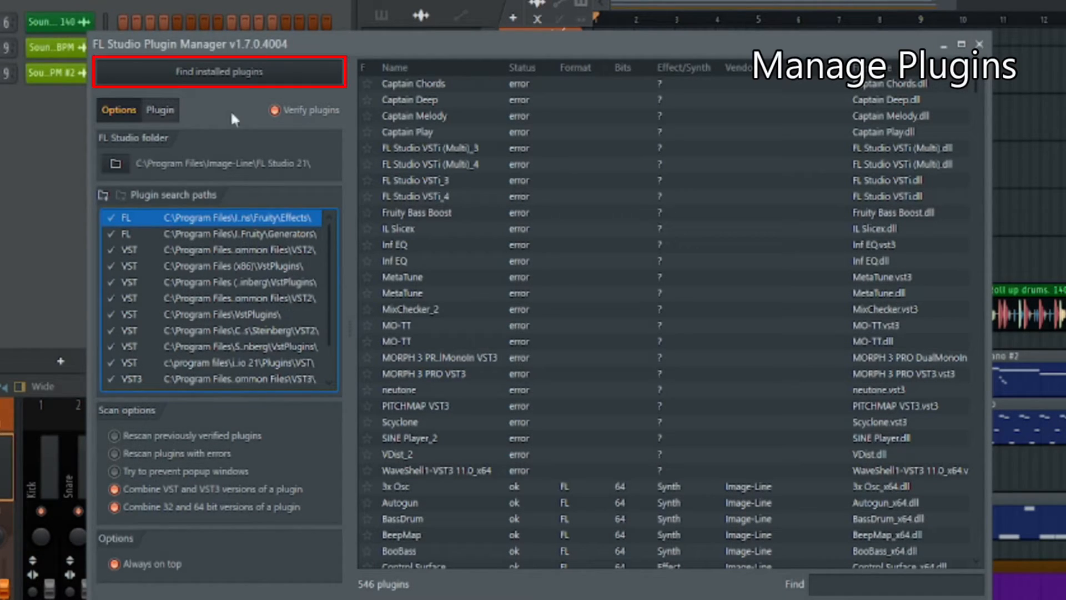
# Scan for installed plugins and review the plugin list, selecting kHs Distortion before closing the Plugin Manager
pyautogui.click(227, 77)
pyautogui.scroll(-10, 468, 327)
pyautogui.scroll(-20, 189, 404)
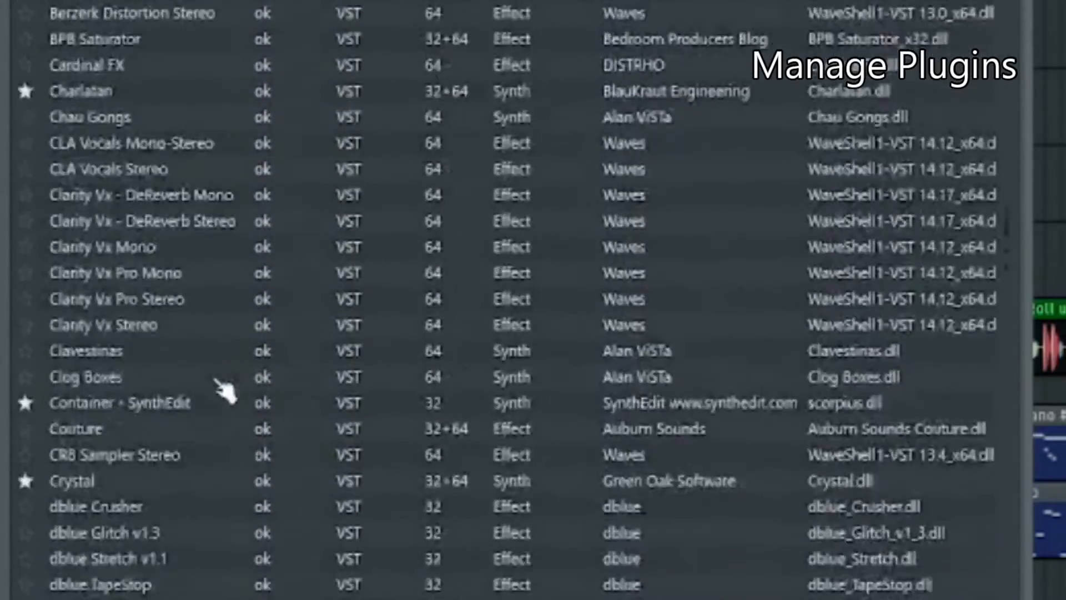
pyautogui.scroll(-10, 547, 273)
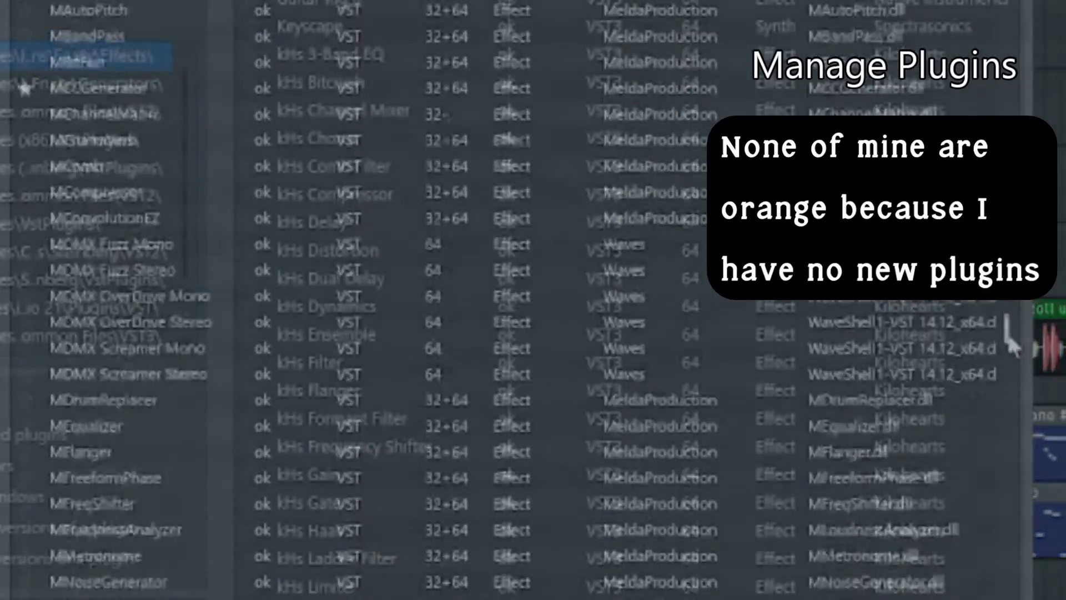
pyautogui.click(260, 258)
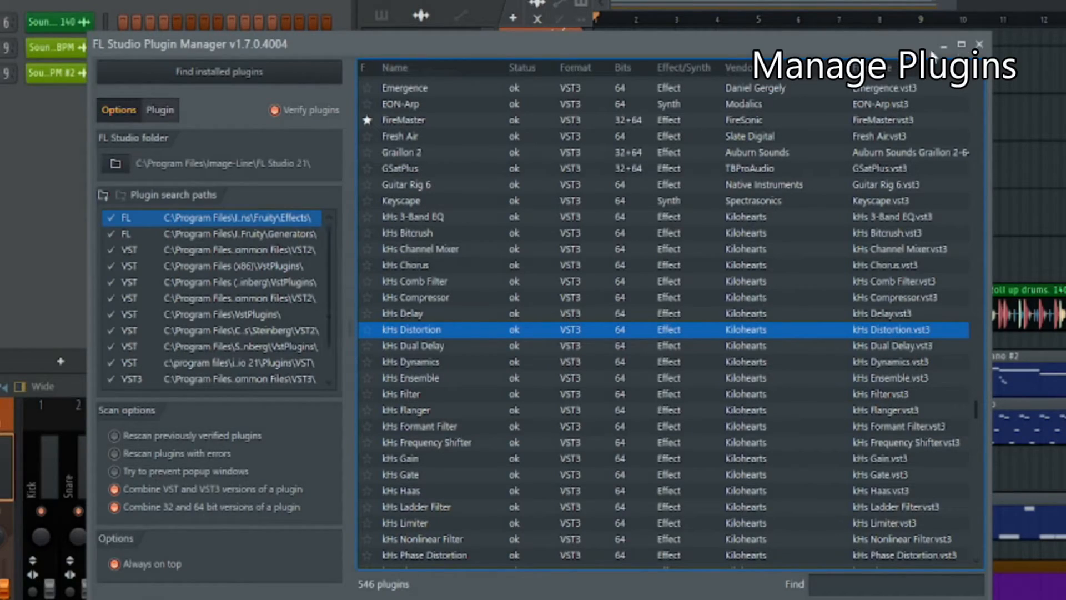
pyautogui.click(979, 44)
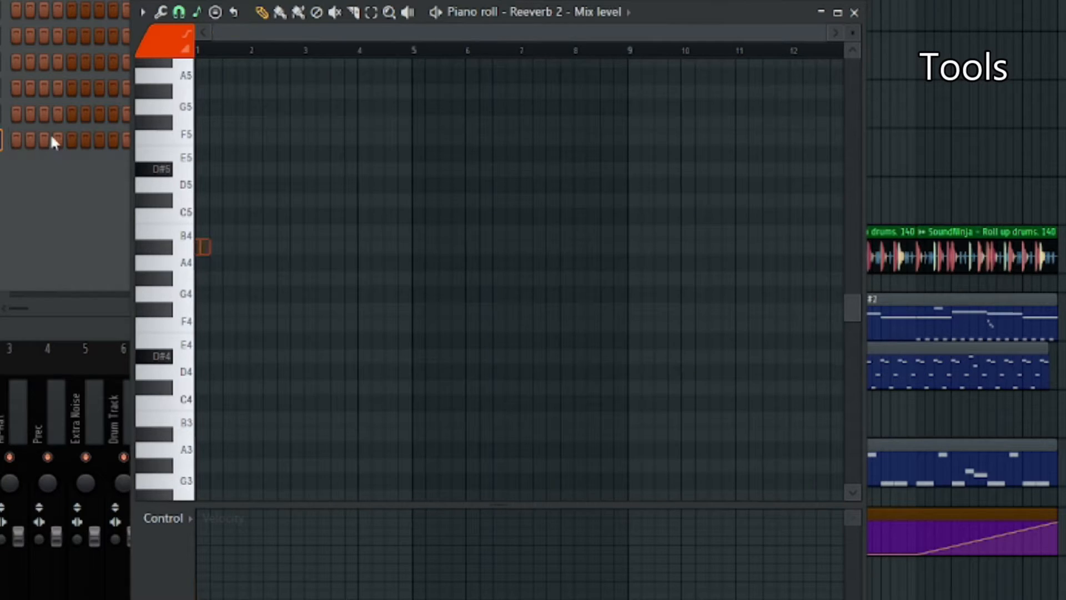
# Dump the last 2 minutes of the score log into Pattern 4's Coffee Time Piano piano roll and play the notes
pyautogui.rightClick(1, 140)
pyautogui.click(11, 1)
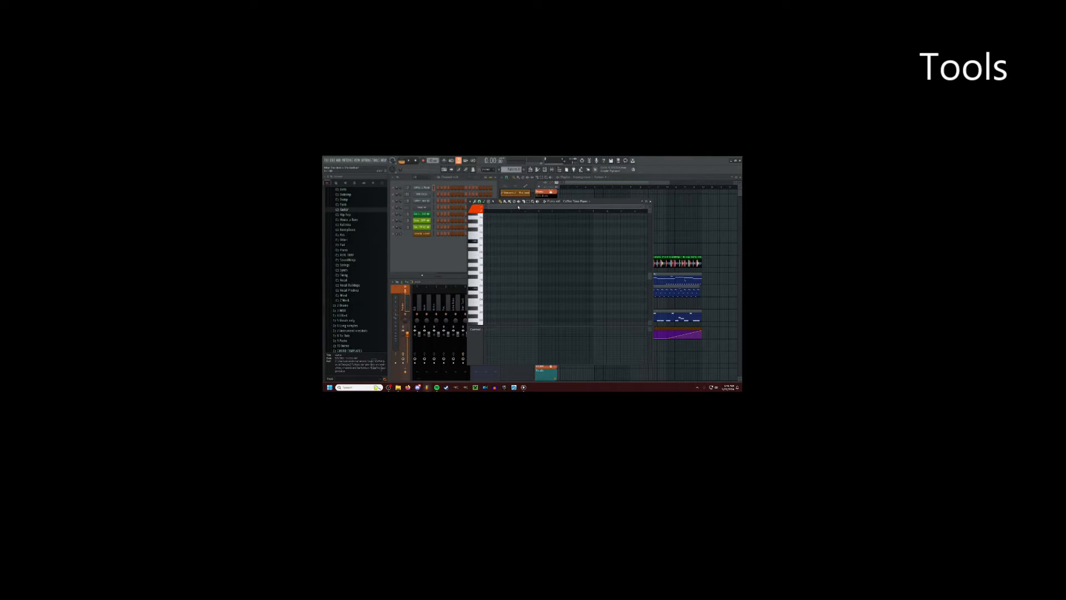
pyautogui.moveTo(585, 205); pyautogui.dragTo(590, 193)
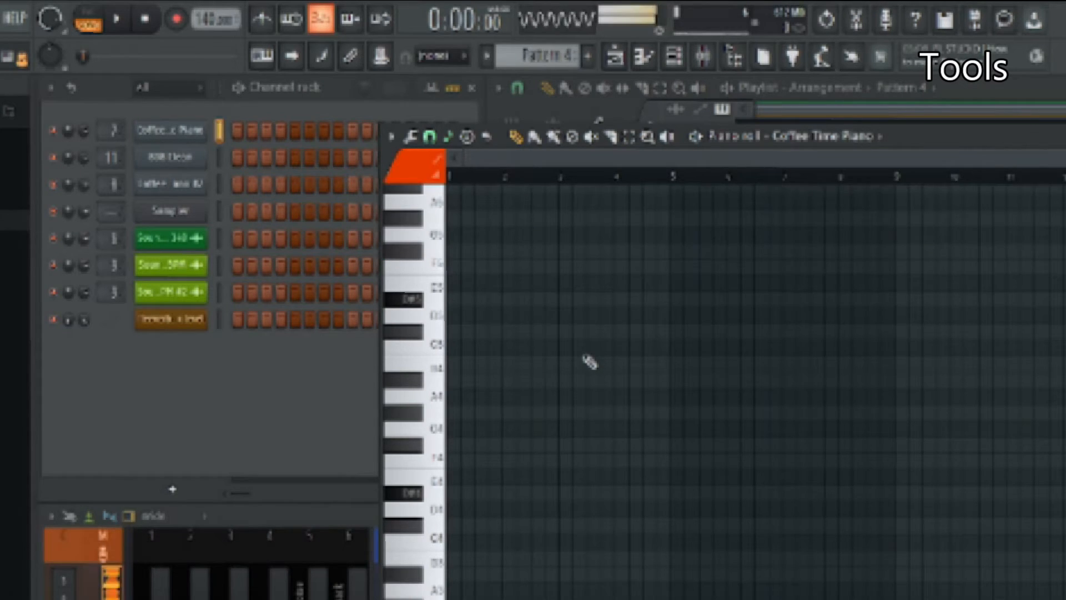
pyautogui.scroll(1, 588, 361)
pyautogui.click(323, 34)
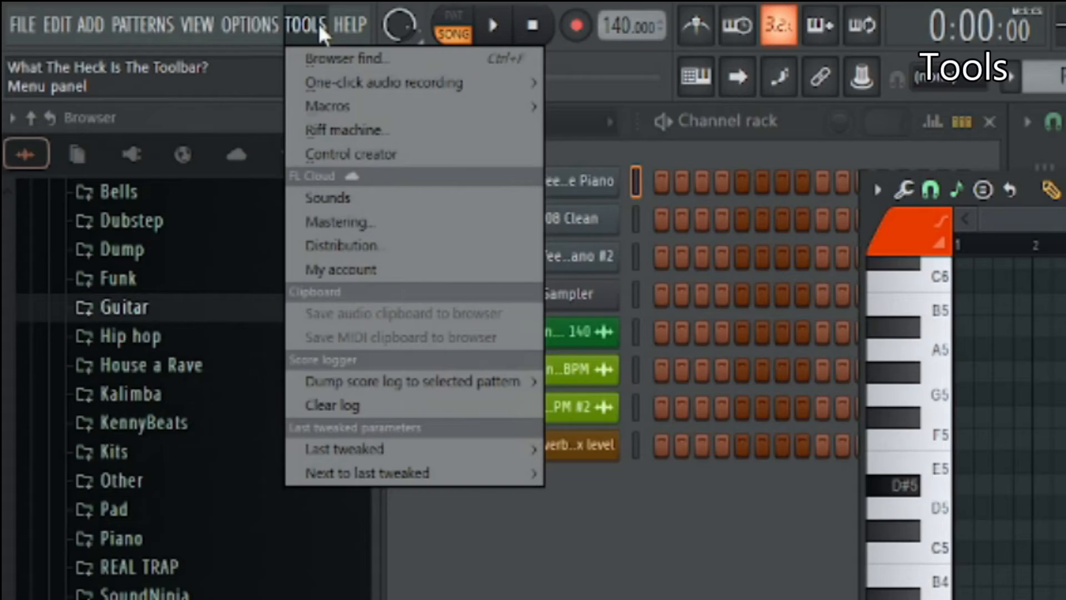
pyautogui.moveTo(563, 381)
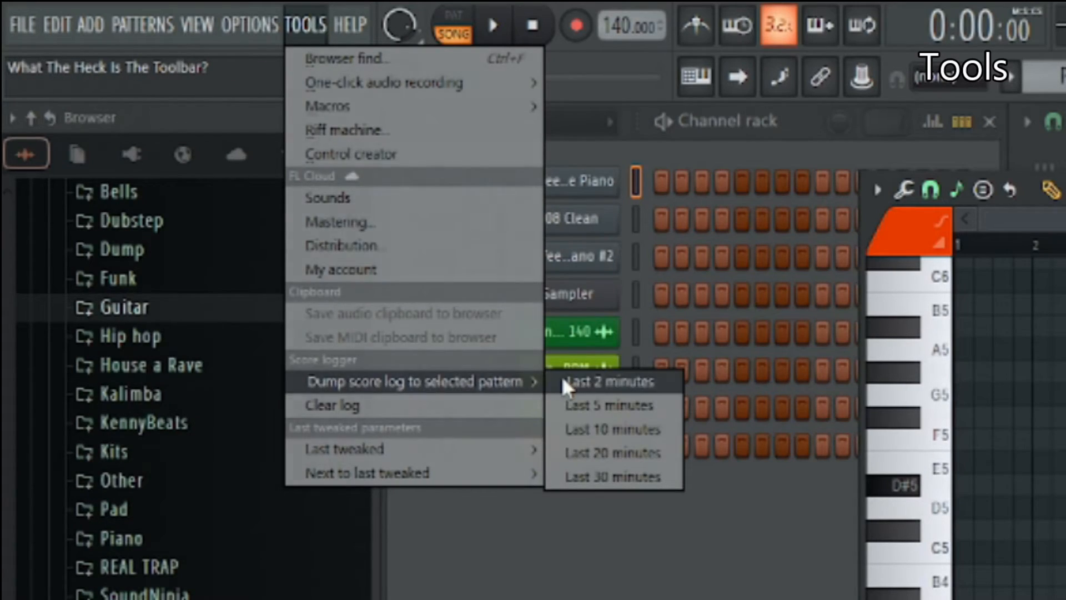
pyautogui.click(622, 385)
pyautogui.scroll(1, 393, 281)
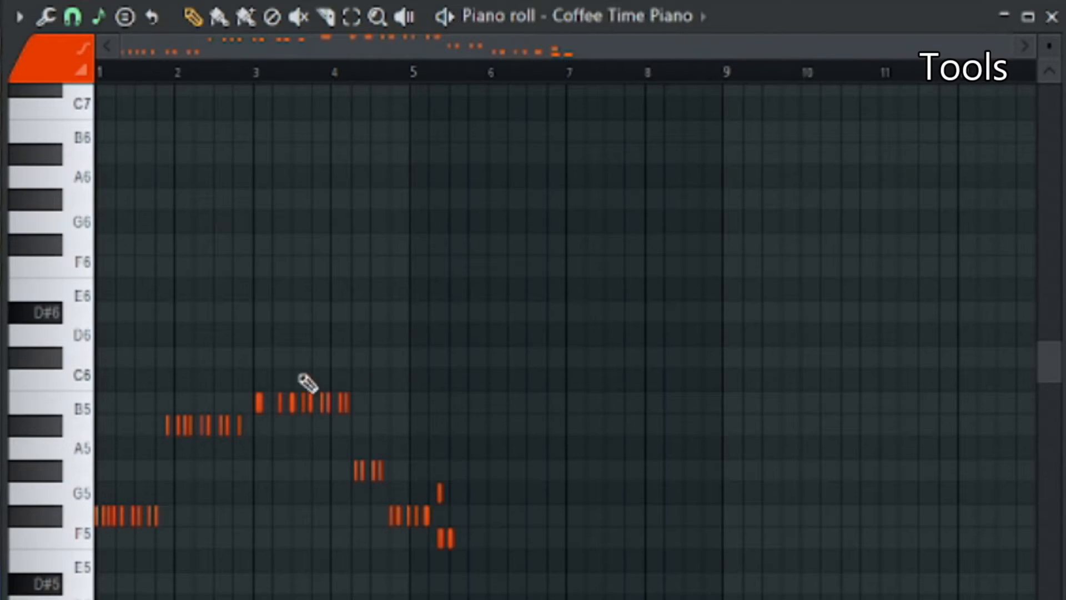
pyautogui.scroll(-1, 311, 398)
pyautogui.press('space')
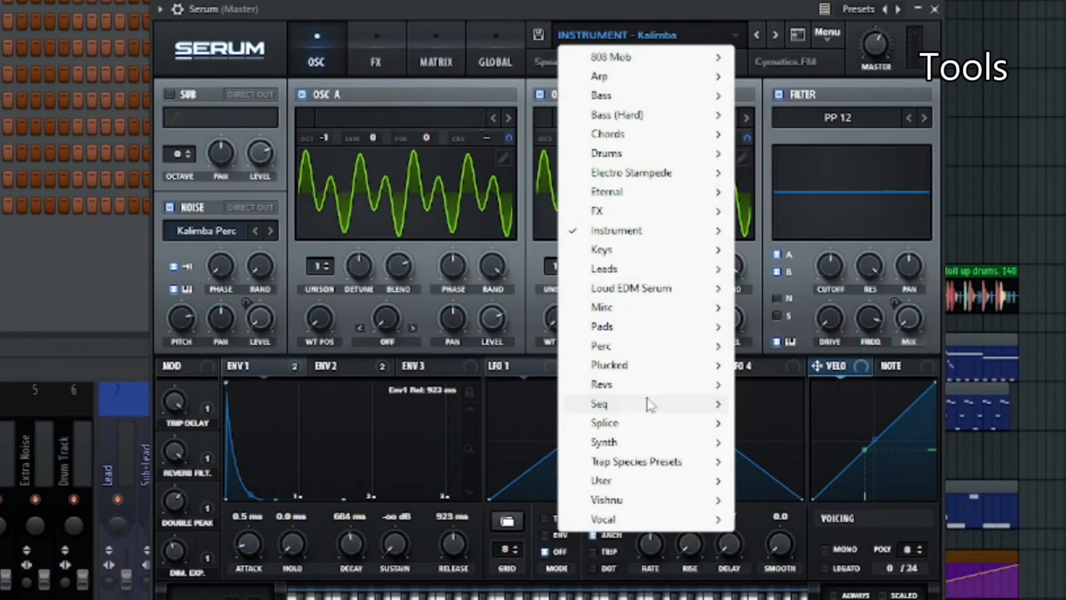
# Load the PAD - Uranus preset in Serum and slightly move oscillator A's unison detune knob
pyautogui.moveTo(605, 326)
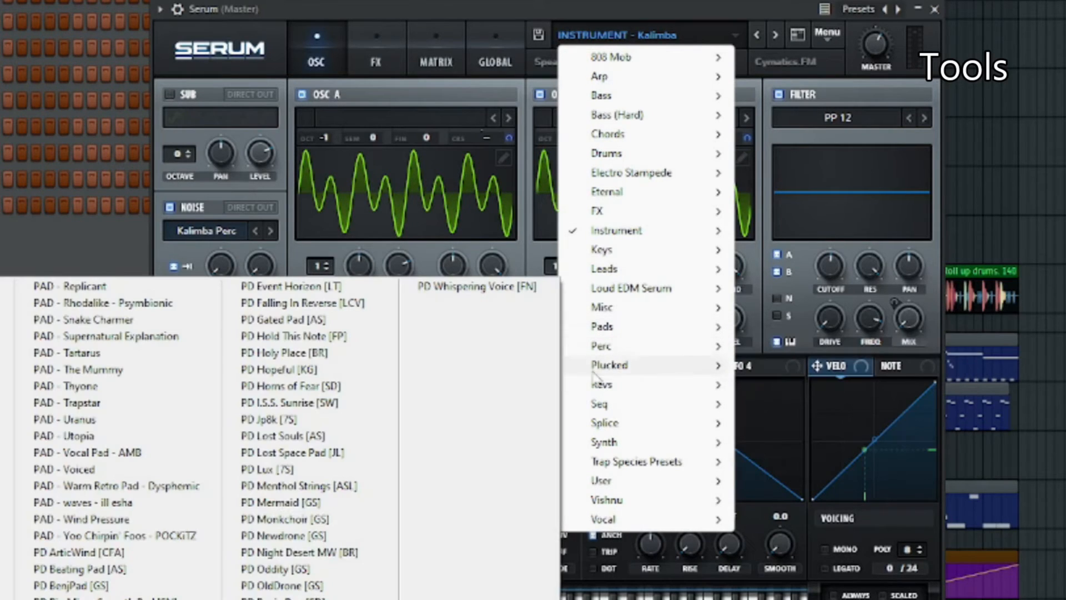
pyautogui.click(167, 354)
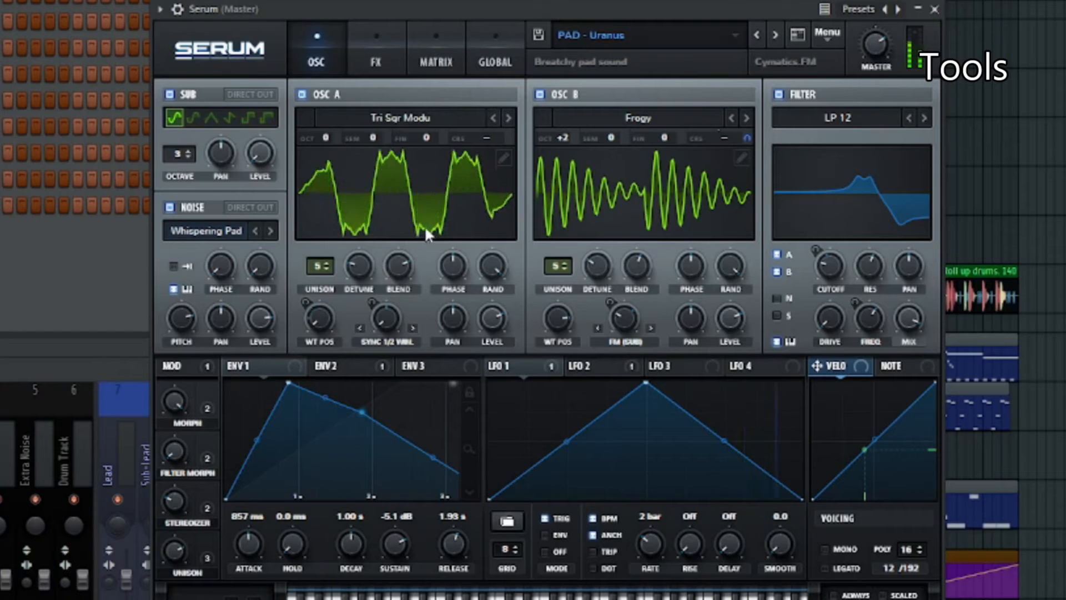
pyautogui.rightClick(358, 266)
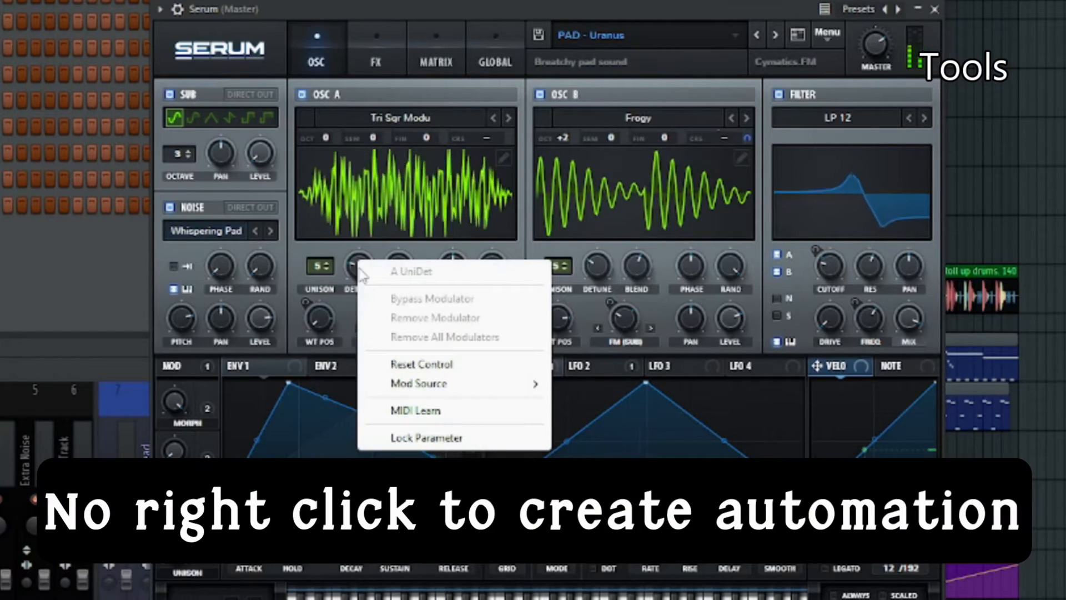
pyautogui.click(340, 290)
pyautogui.rightClick(357, 265)
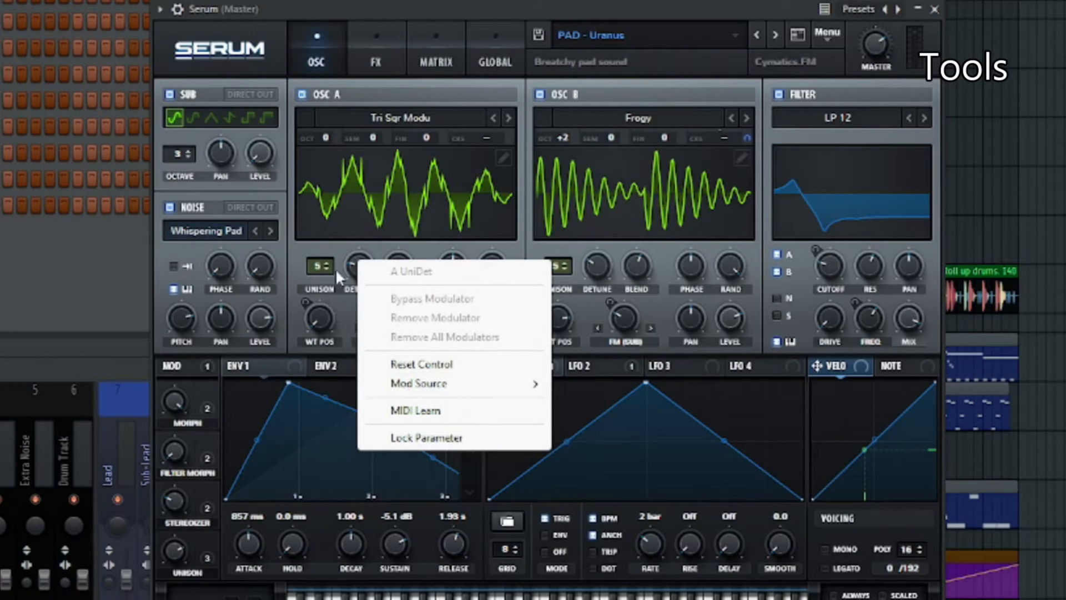
pyautogui.click(339, 269)
pyautogui.moveTo(358, 262); pyautogui.dragTo(358, 264)
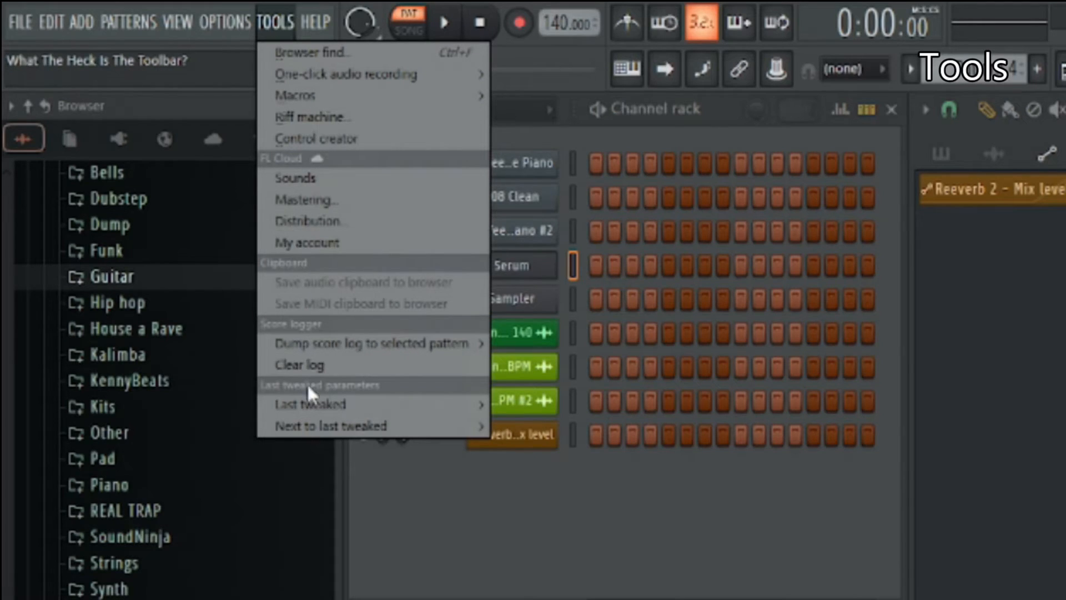
# Create an automation clip for the last tweaked Serum A UniDet parameter and shape its curve with added control points
pyautogui.moveTo(318, 410)
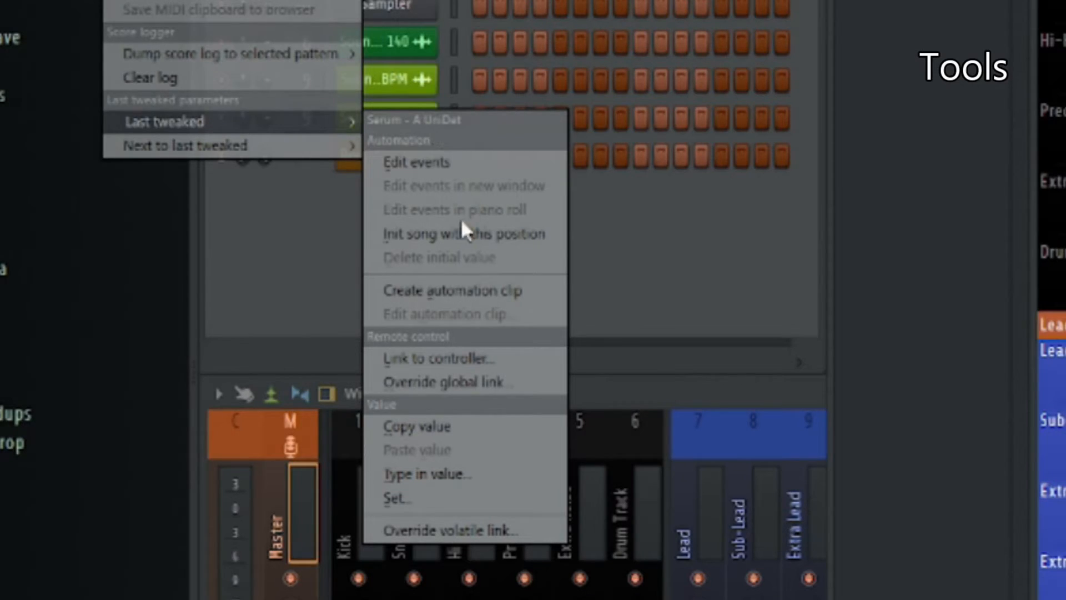
pyautogui.click(451, 291)
pyautogui.rightClick(433, 214)
pyautogui.rightClick(500, 225)
pyautogui.moveTo(501, 224); pyautogui.dragTo(515, 246)
pyautogui.rightClick(598, 245)
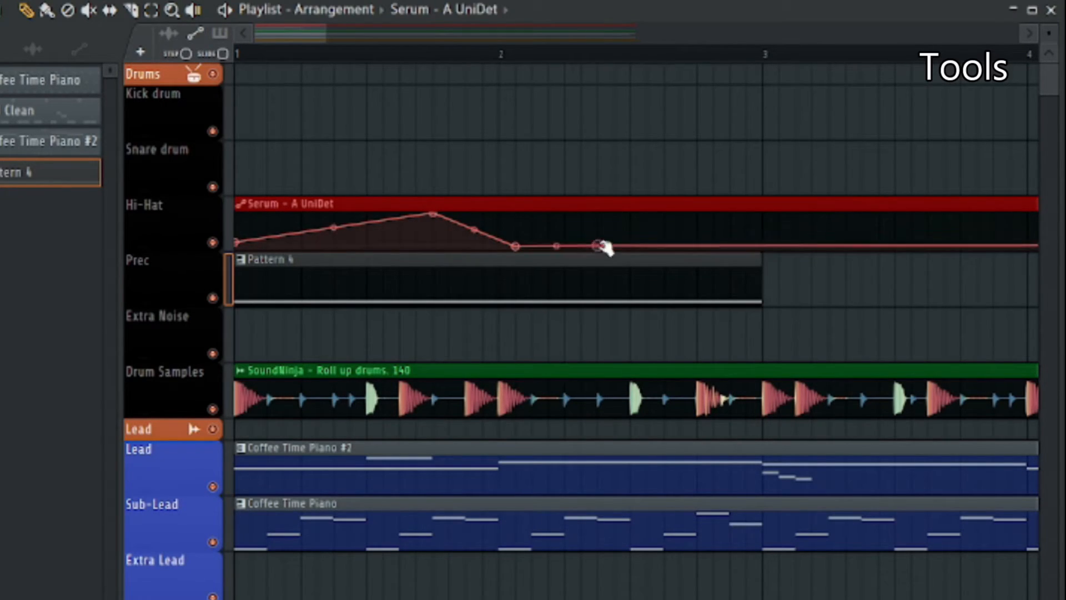
pyautogui.moveTo(599, 245); pyautogui.dragTo(624, 211)
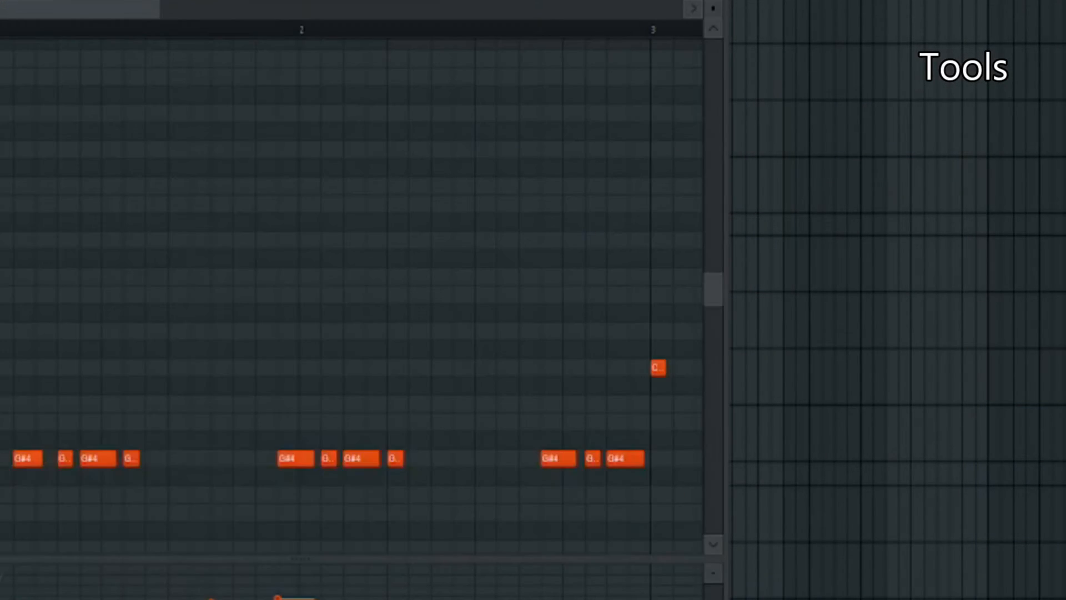
# Work through the riff machine's Chord and Mirror steps, randomizing the mirror settings, and continue to the Levels step
pyautogui.moveTo(169, 117); pyautogui.dragTo(537, 77)
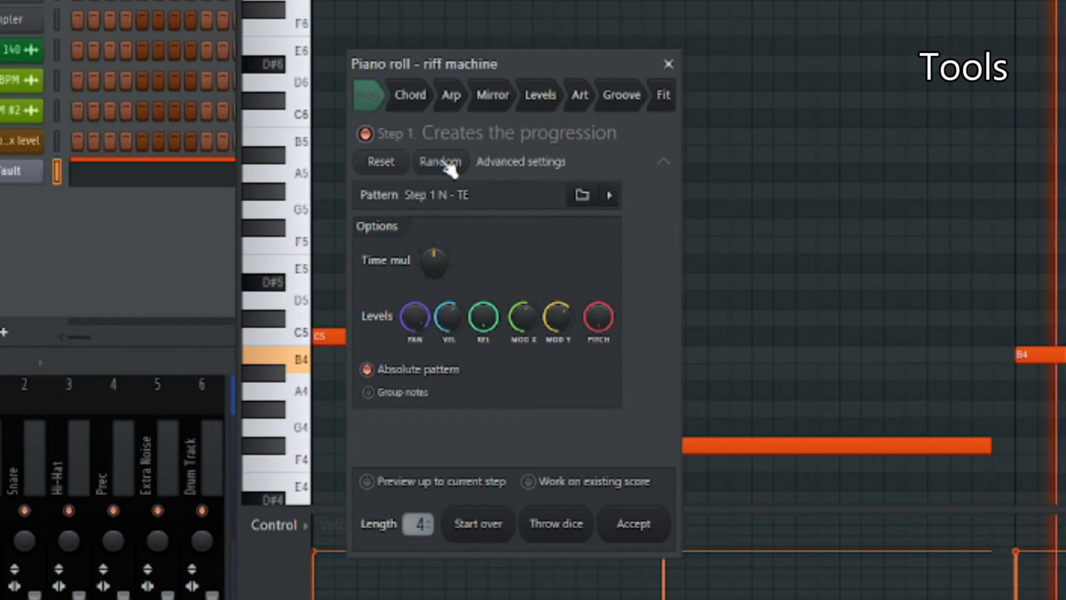
pyautogui.click(425, 104)
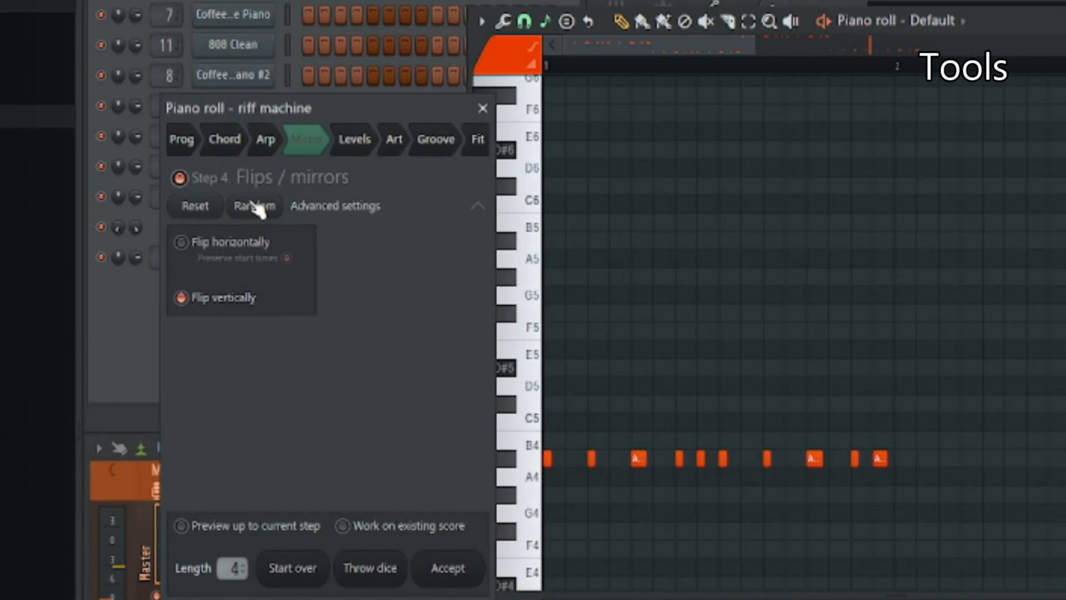
pyautogui.click(256, 207)
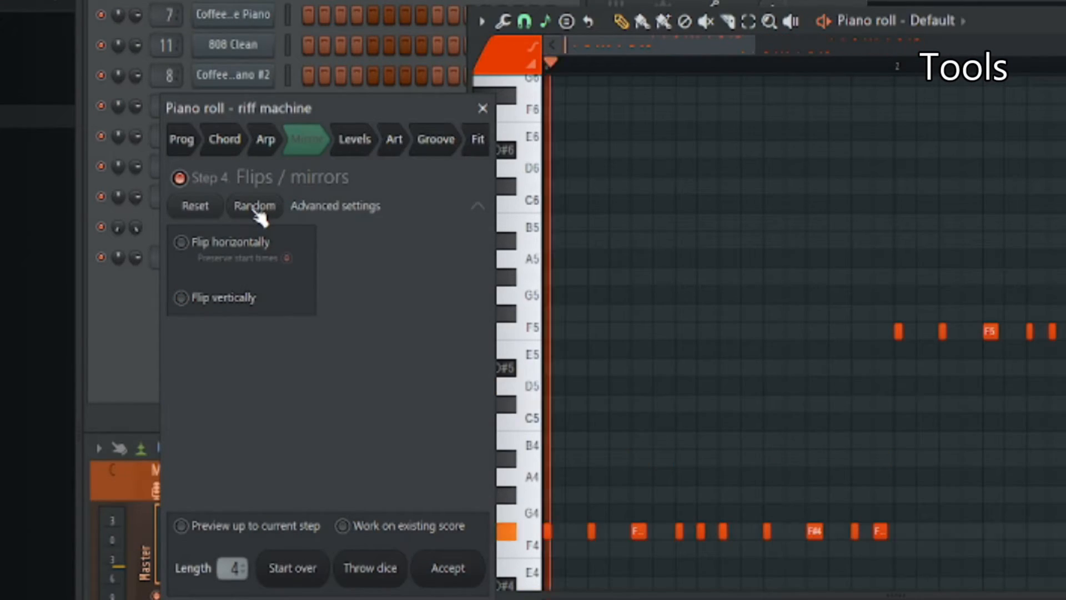
pyautogui.click(354, 140)
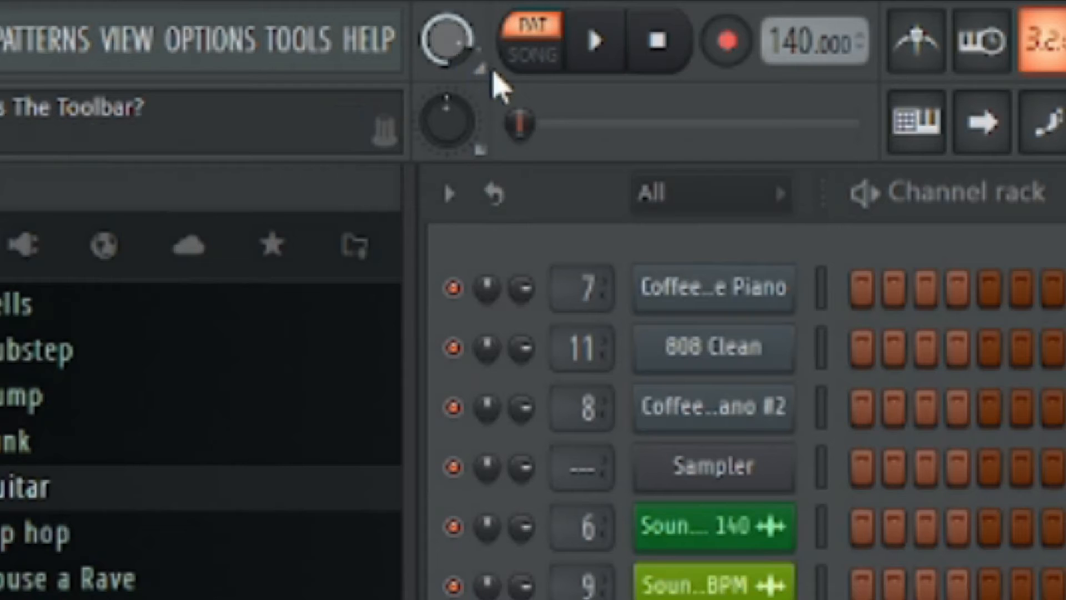
# Adjust the main volume and toggle playback to song mode and back to pattern mode
pyautogui.moveTo(458, 75); pyautogui.dragTo(458, 89)
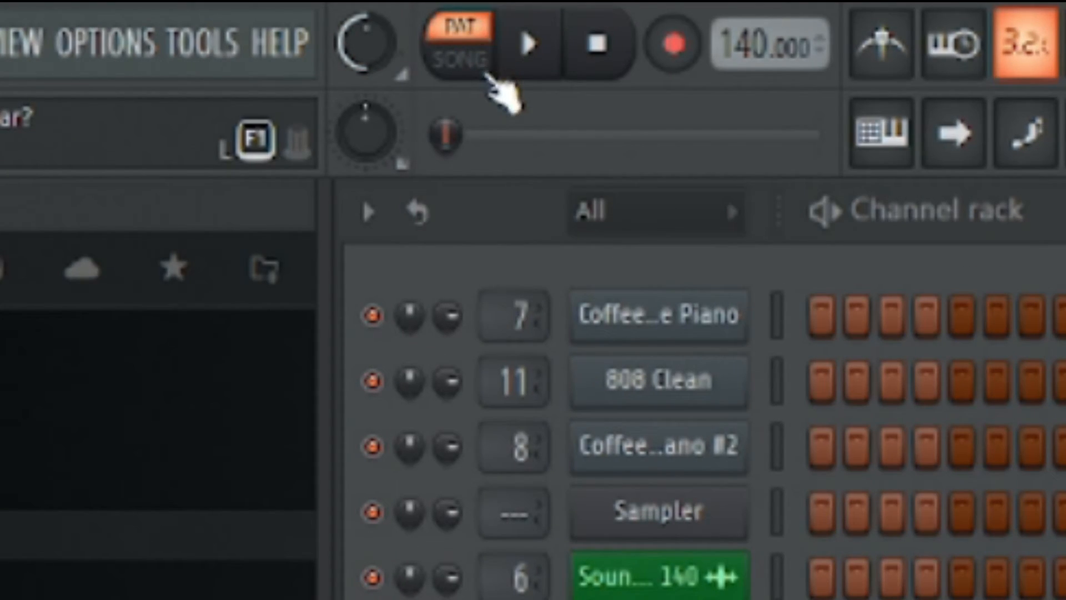
pyautogui.click(483, 59)
pyautogui.click(491, 32)
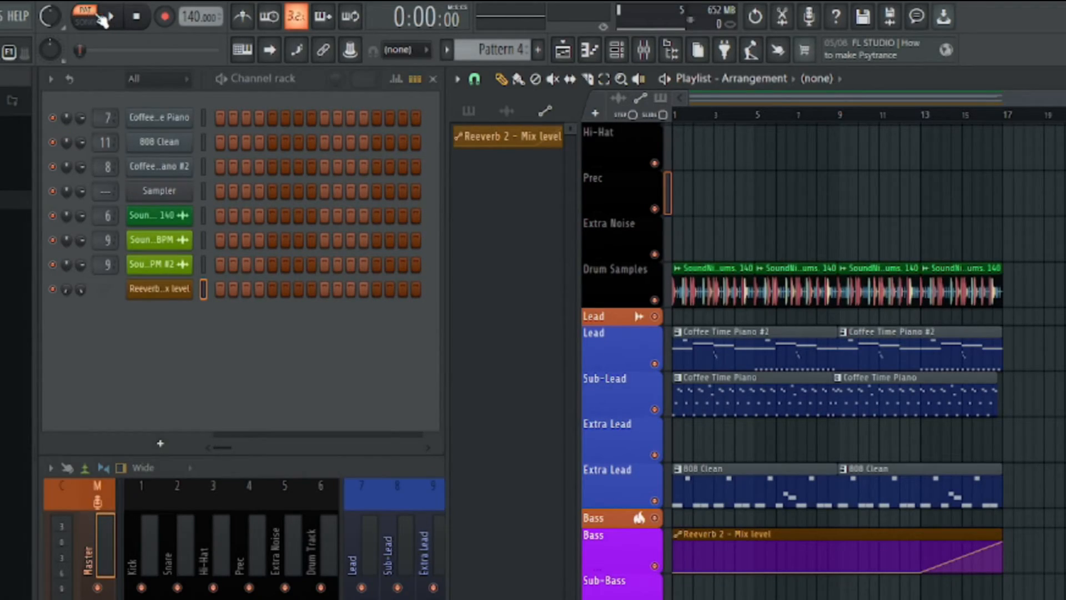
# Show all channels in the channel rack, then play and stop the Coffee Time Piano pattern in pattern mode
pyautogui.click(170, 79)
pyautogui.click(159, 97)
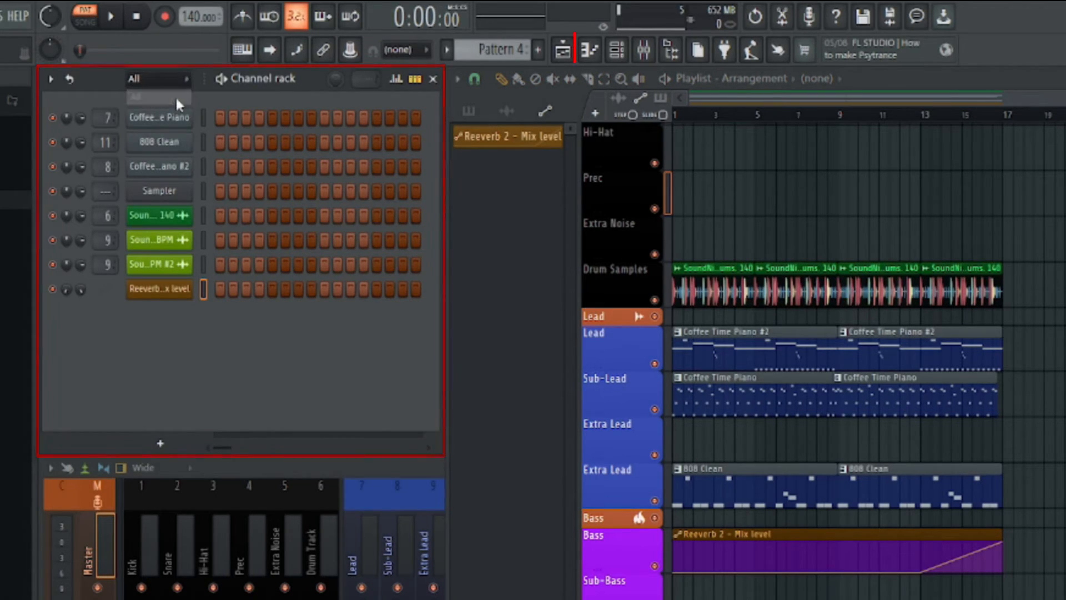
pyautogui.scroll(3, 497, 53)
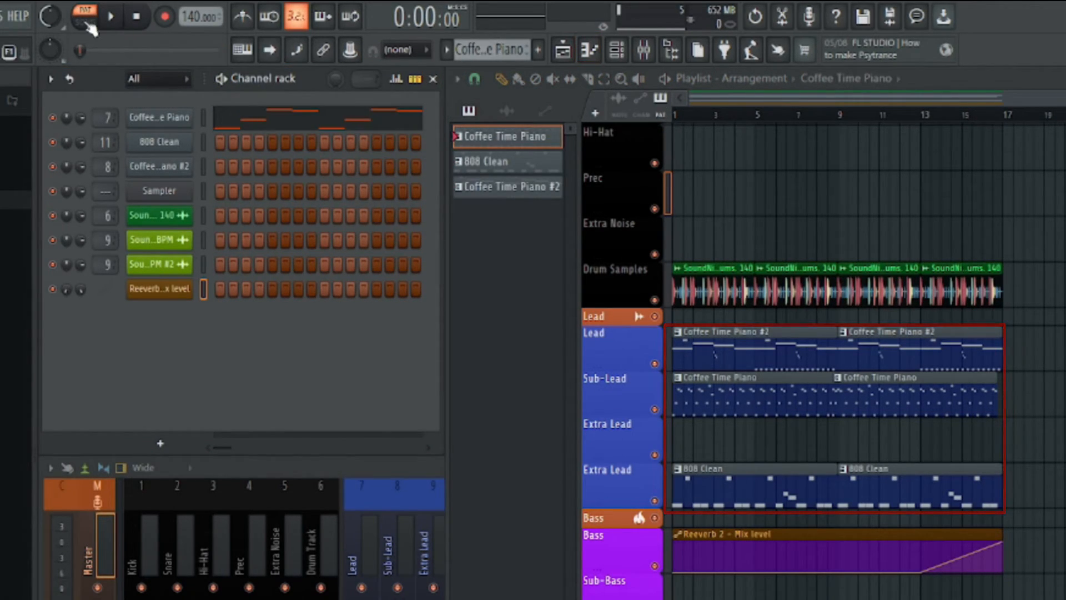
pyautogui.click(118, 20)
pyautogui.click(134, 20)
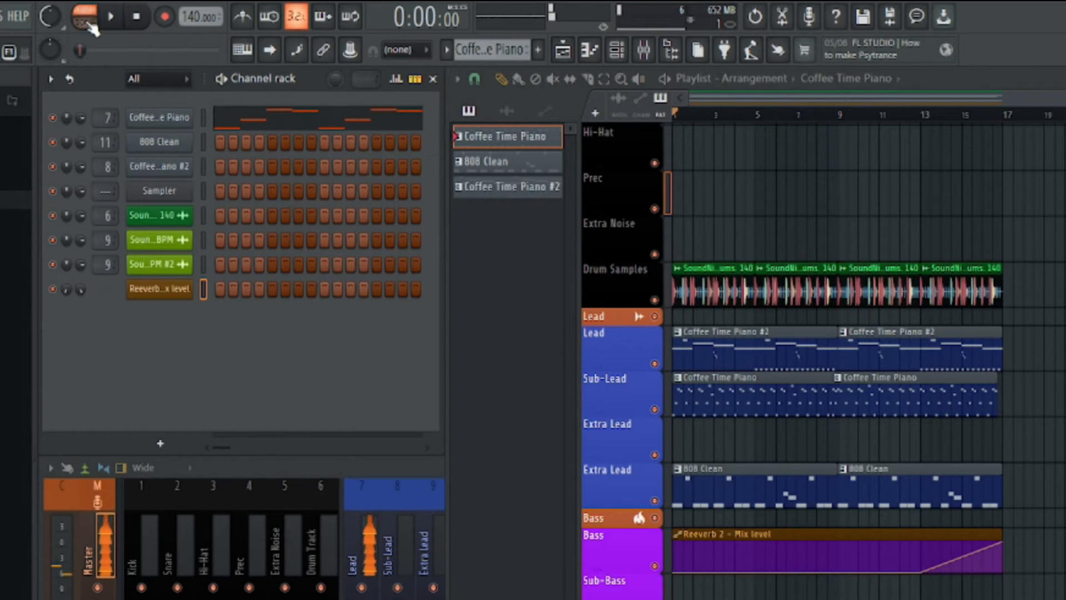
# Switch to song mode, then play and stop the playlist arrangement
pyautogui.click(85, 22)
pyautogui.click(115, 16)
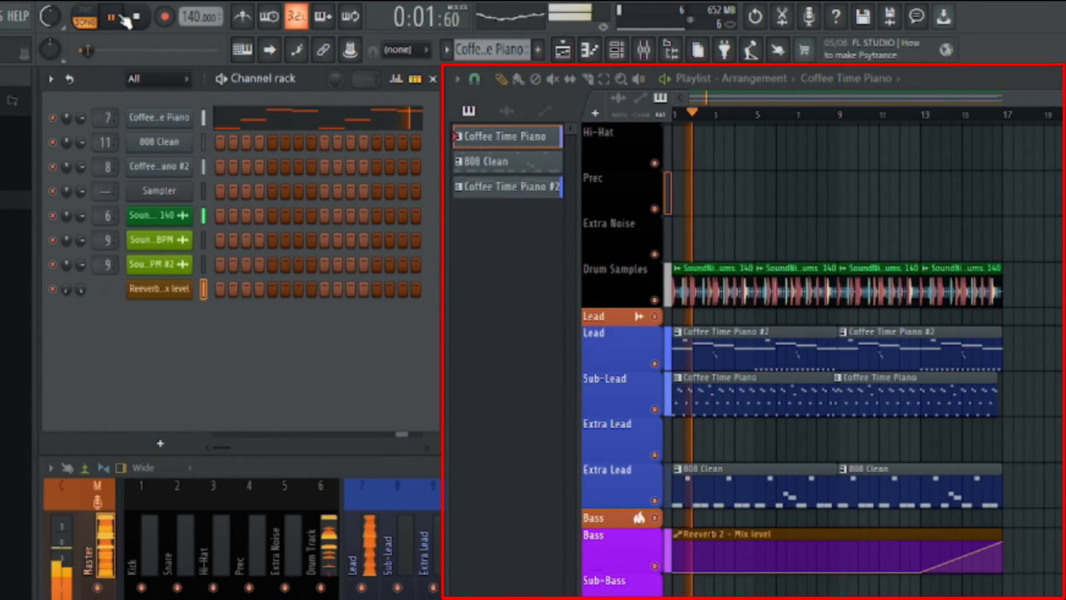
pyautogui.click(497, 52)
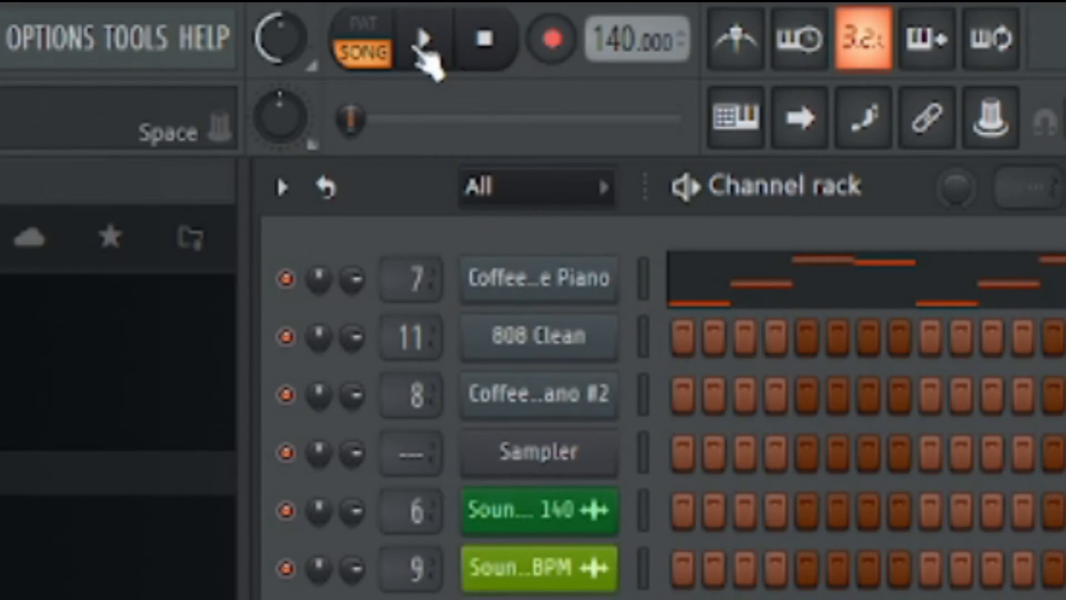
pyautogui.click(555, 41)
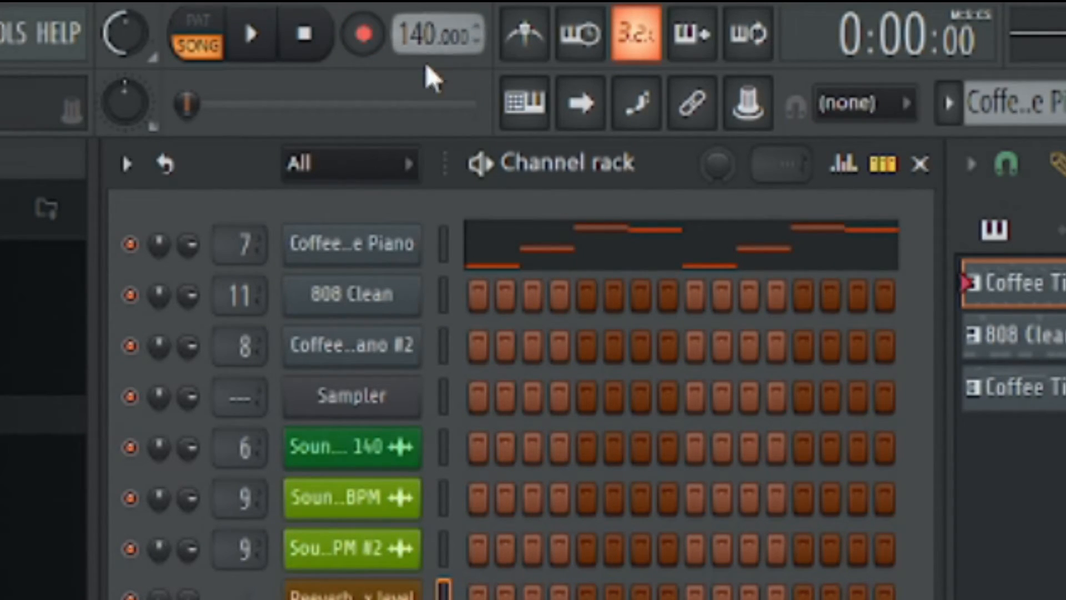
# Look over the tempo's preset options and try changing the project tempo in whole and fractional BPM
pyautogui.rightClick(428, 47)
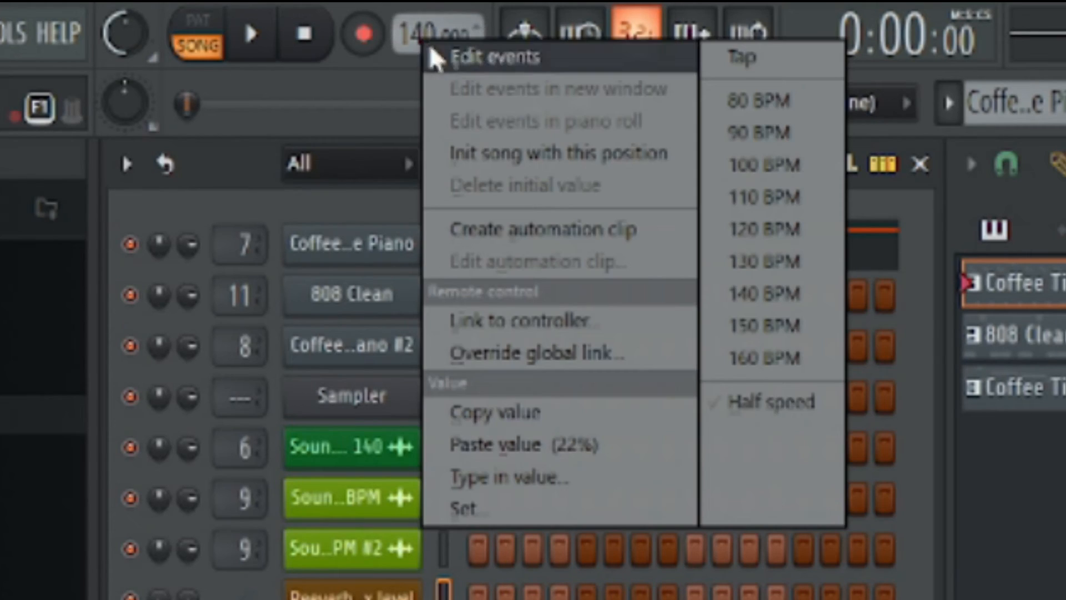
pyautogui.click(399, 75)
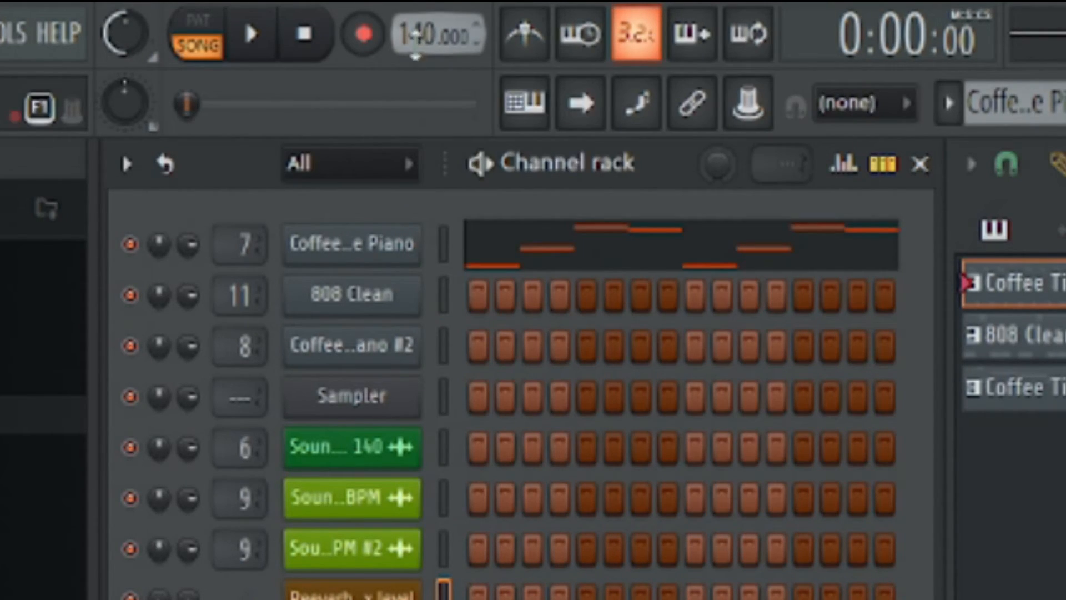
pyautogui.moveTo(426, 34); pyautogui.dragTo(426, 29)
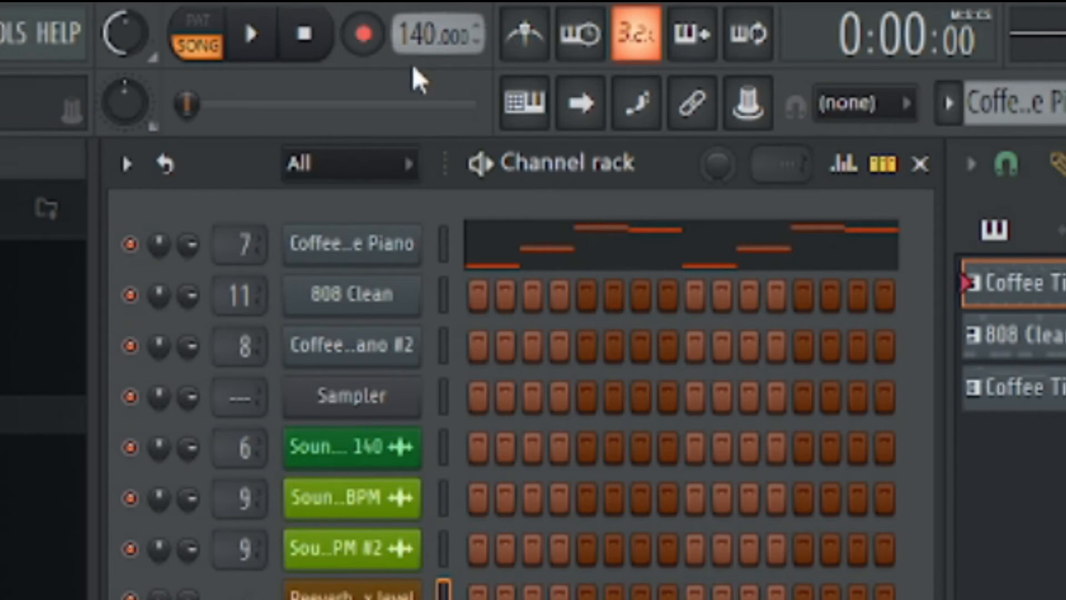
pyautogui.moveTo(453, 35); pyautogui.dragTo(453, 31)
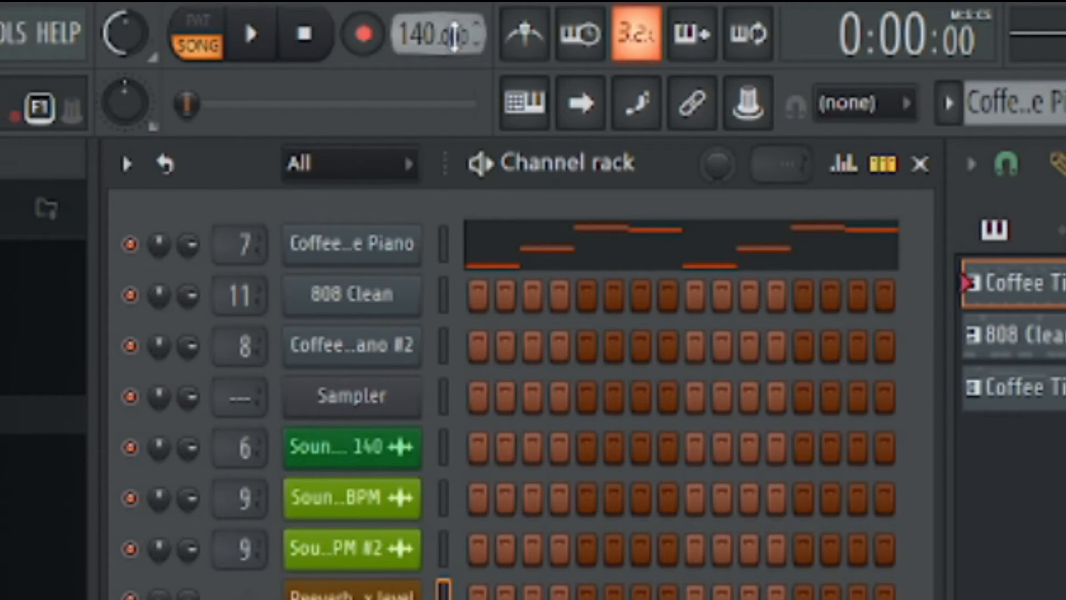
pyautogui.moveTo(423, 35); pyautogui.dragTo(423, 44)
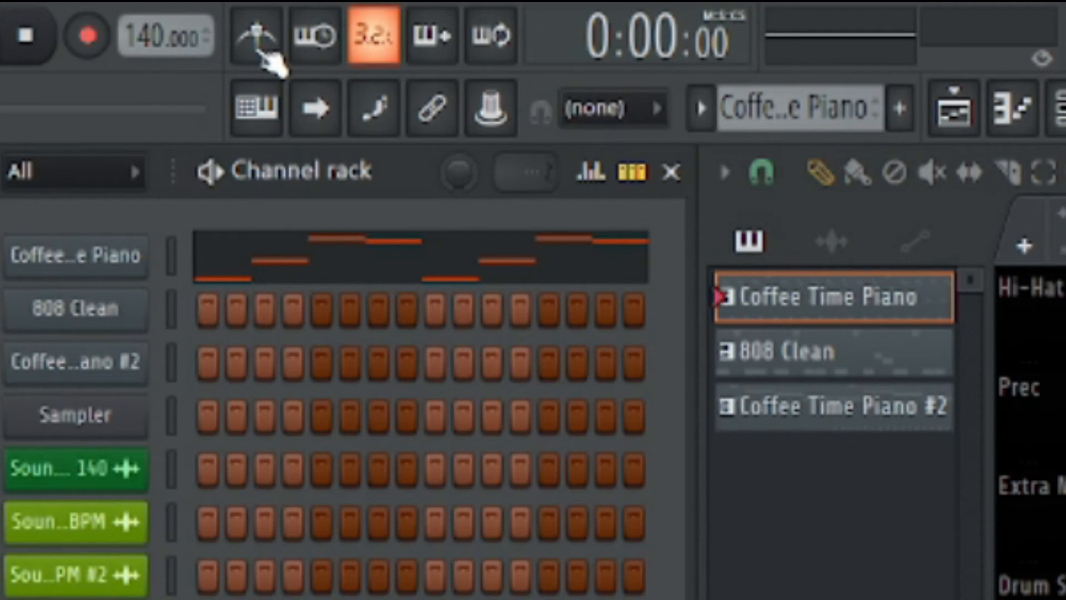
# Turn on the metronome
pyautogui.click(261, 52)
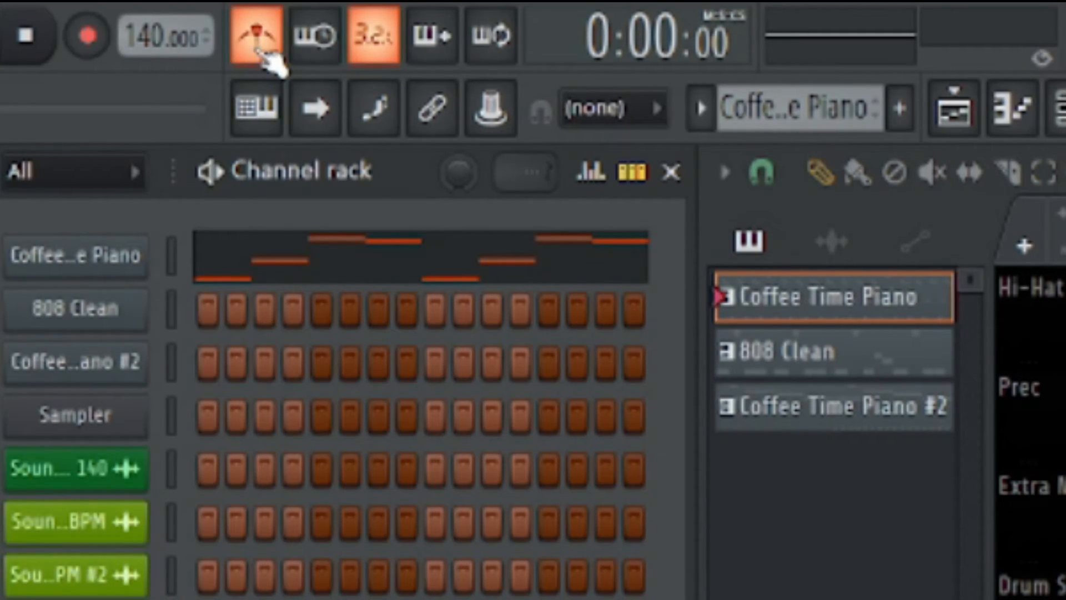
# Turn off the metronome, and try switching the typing keyboard to piano keyboard mode on and off
pyautogui.click(259, 51)
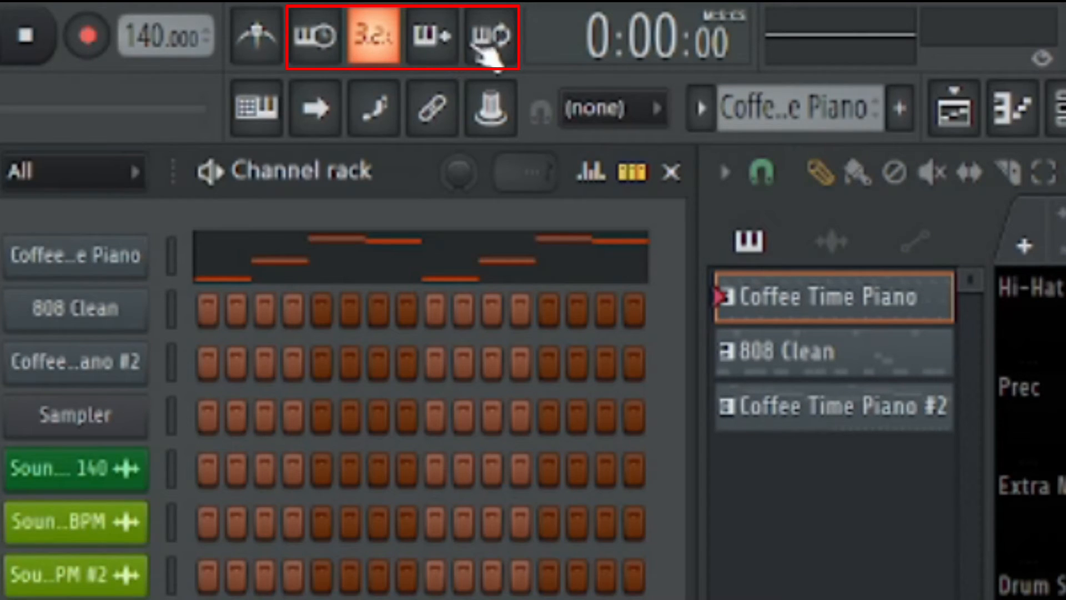
pyautogui.click(263, 111)
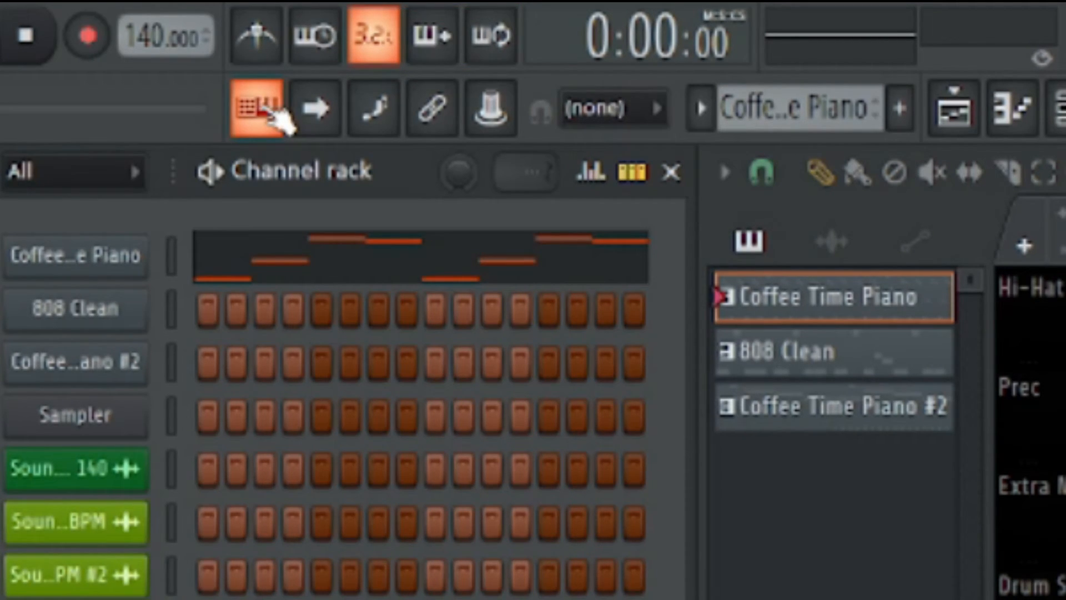
pyautogui.click(273, 111)
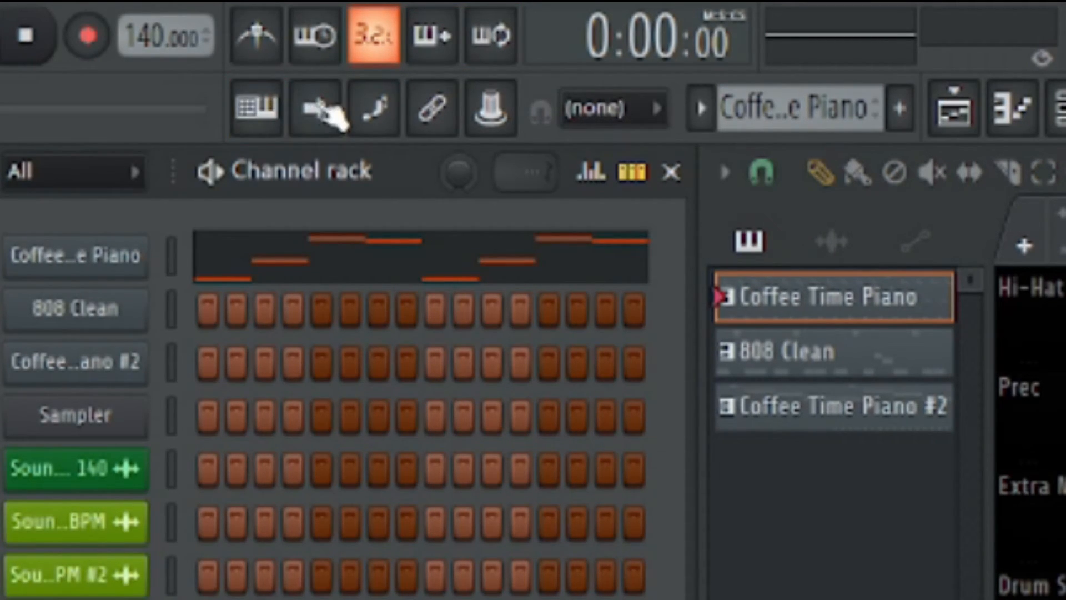
# Toggle the Continuous scrolling option of the auto-scroll control
pyautogui.rightClick(326, 118)
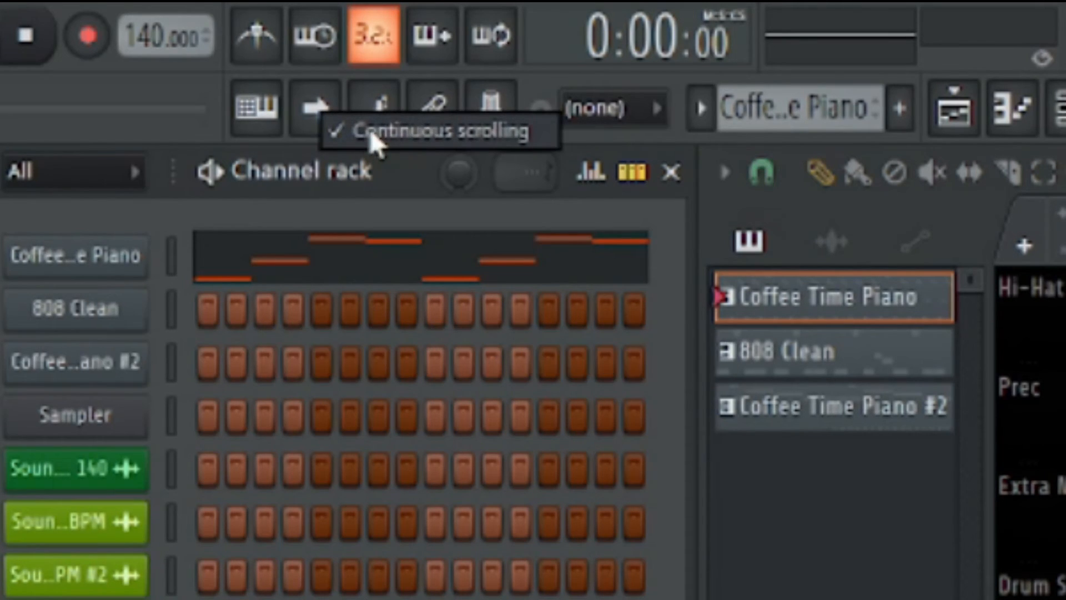
pyautogui.click(400, 143)
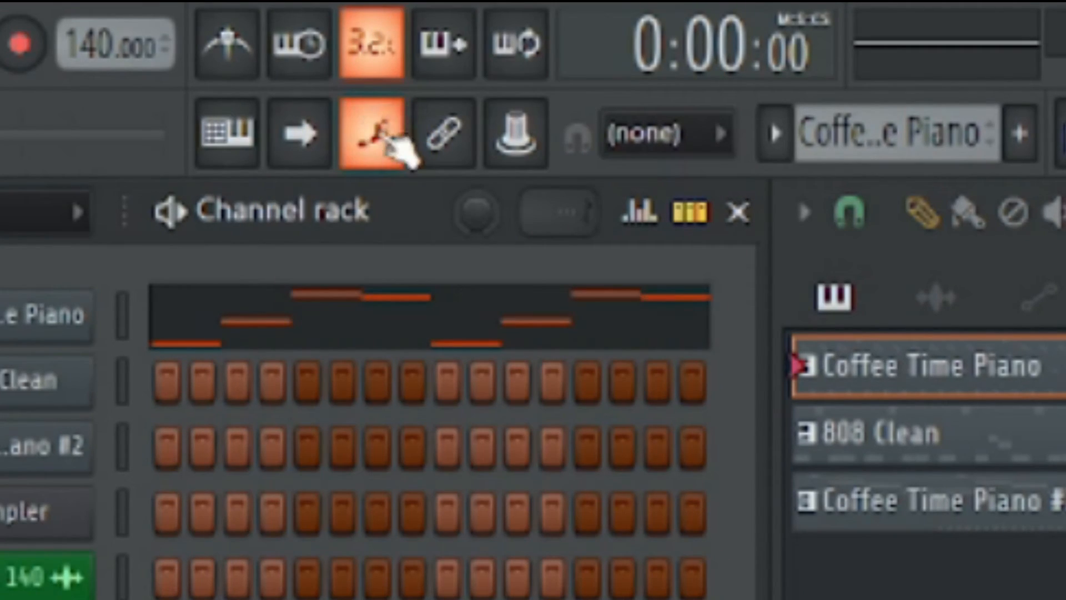
# Try switching step editing and note/clip grouping on and off in alternation
pyautogui.click(382, 142)
pyautogui.click(441, 136)
pyautogui.click(396, 144)
pyautogui.click(446, 139)
pyautogui.click(374, 145)
pyautogui.click(451, 141)
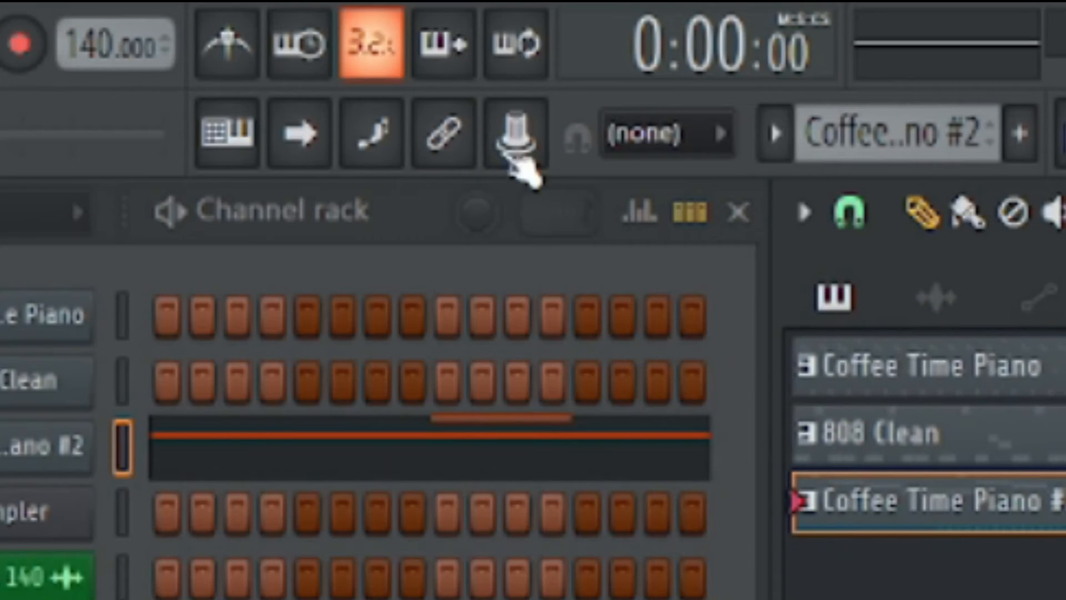
# Try switching multilink to controllers on and off
pyautogui.click(516, 138)
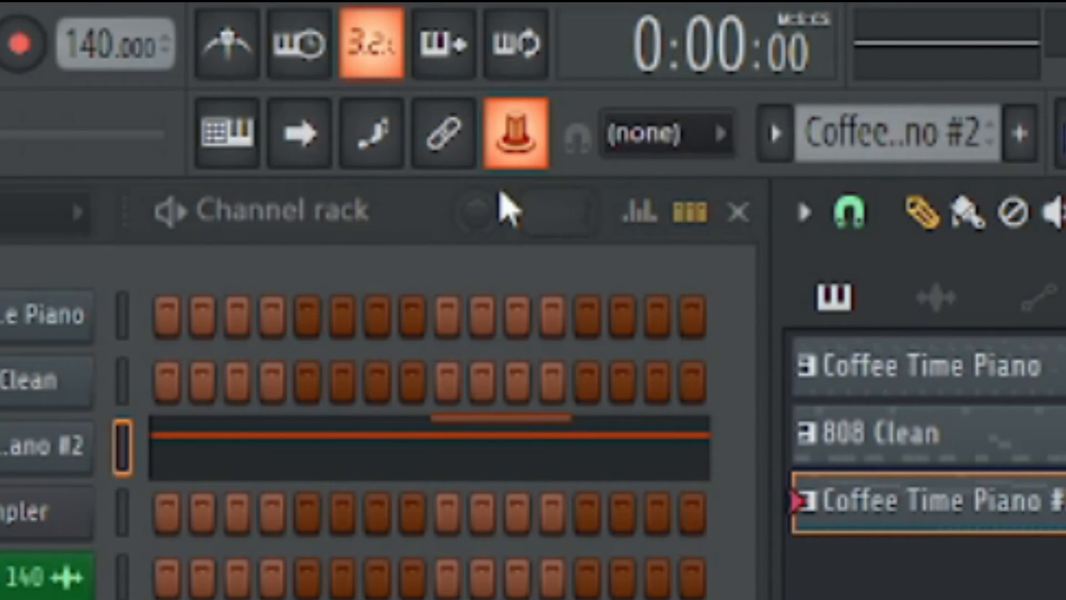
pyautogui.click(528, 165)
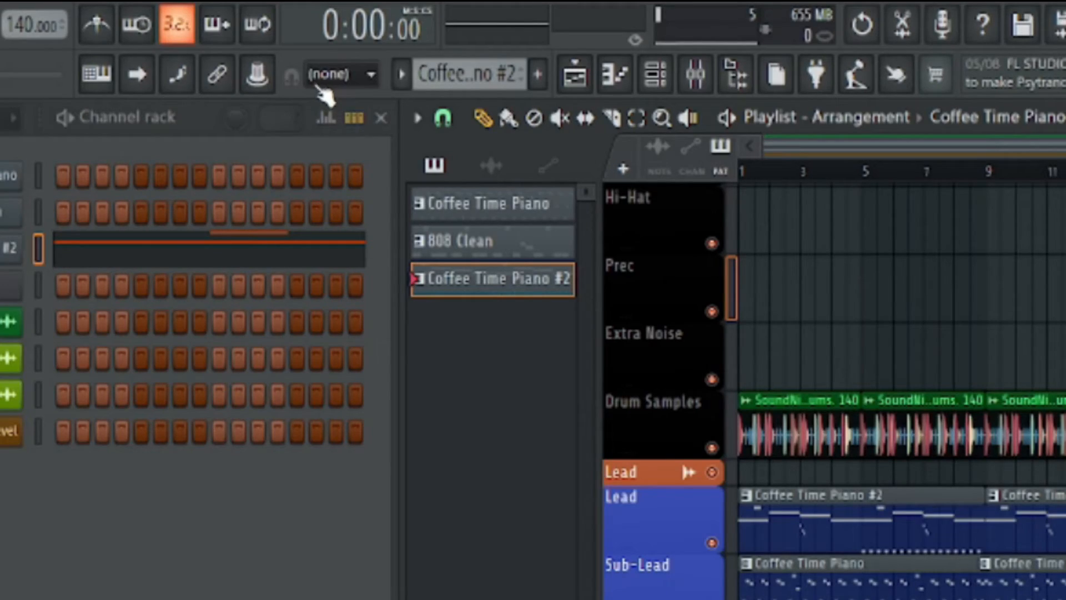
pyautogui.click(271, 81)
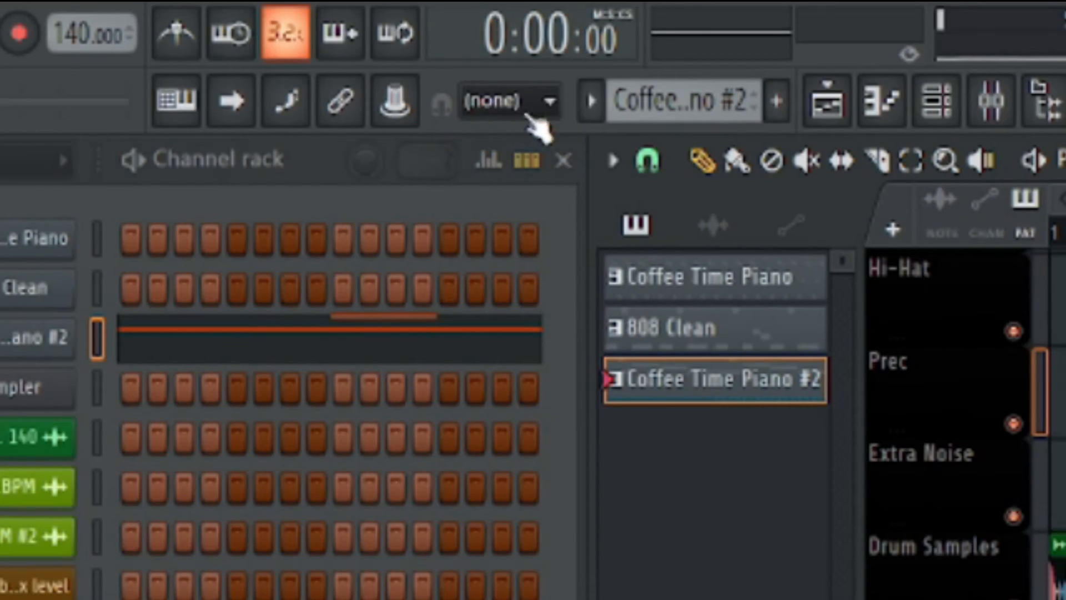
# Look over the global snap choices and choose (none)
pyautogui.click(364, 81)
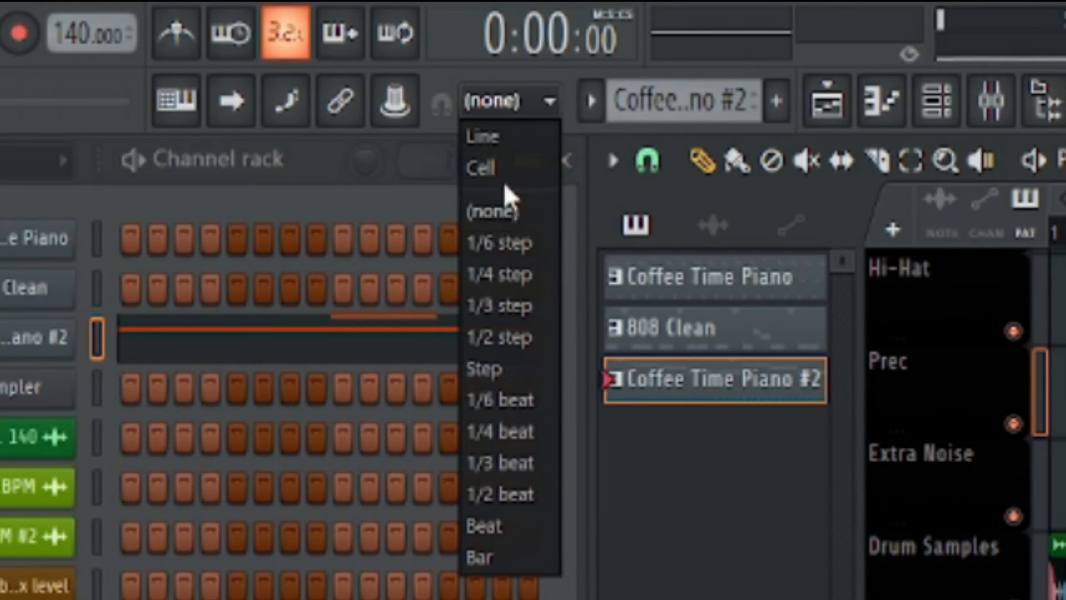
pyautogui.click(505, 209)
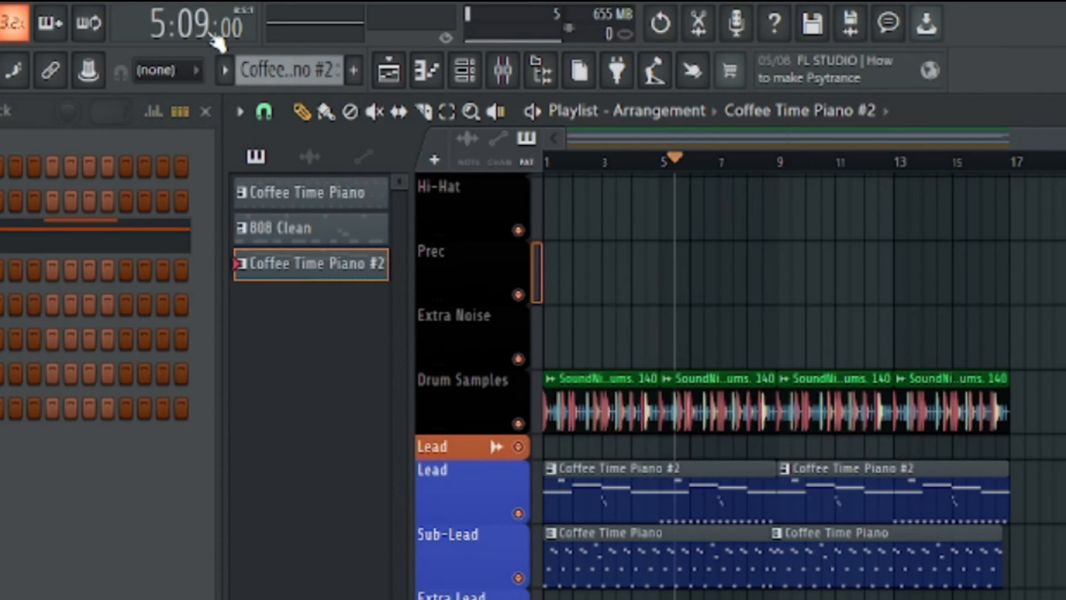
# Move the song position to about bar 12 on the playlist timeline and toggle the time display's format
pyautogui.moveTo(707, 166); pyautogui.dragTo(869, 174)
pyautogui.click(218, 37)
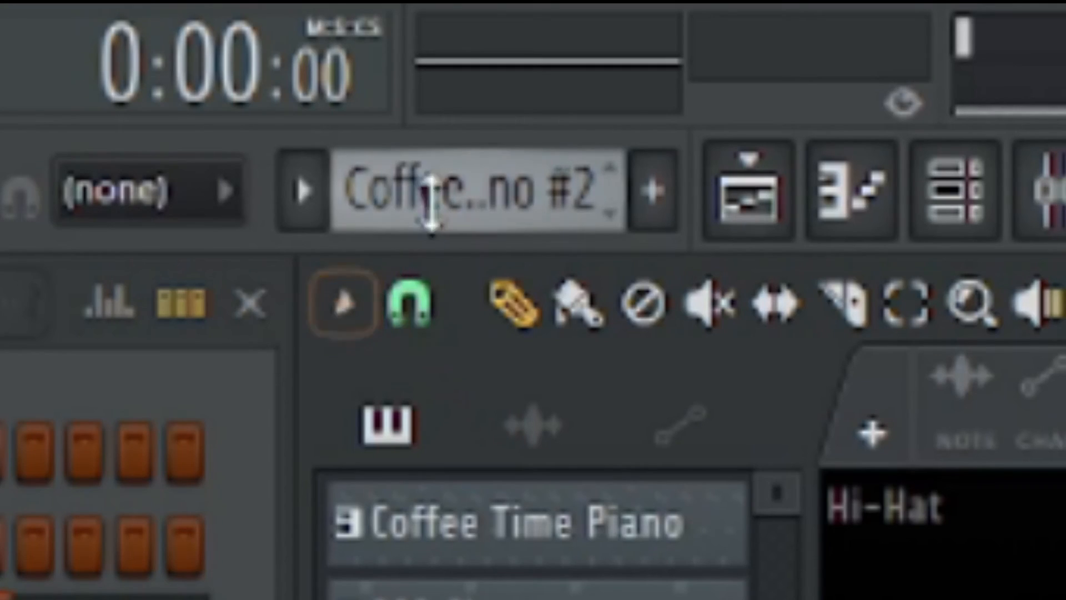
pyautogui.moveTo(432, 203)
pyautogui.mouseDown()
pyautogui.moveTo(432, 144)
pyautogui.moveTo(432, 214)
pyautogui.moveTo(478, 146)
pyautogui.moveTo(479, 192)
pyautogui.mouseUp()
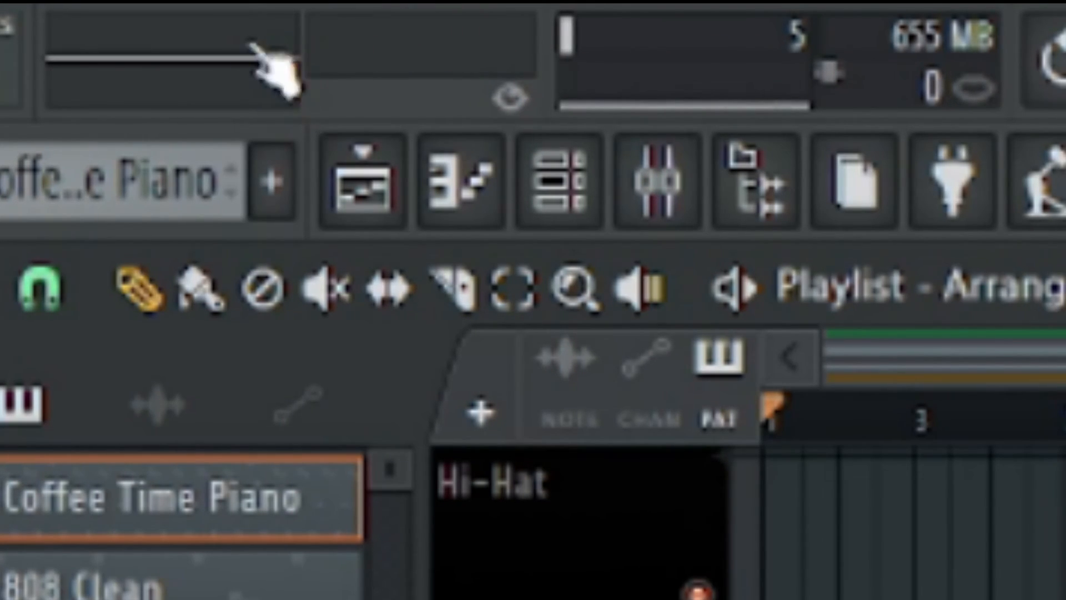
# Play the playlist arrangement to watch the output monitor, and try the undo control
pyautogui.press('space')
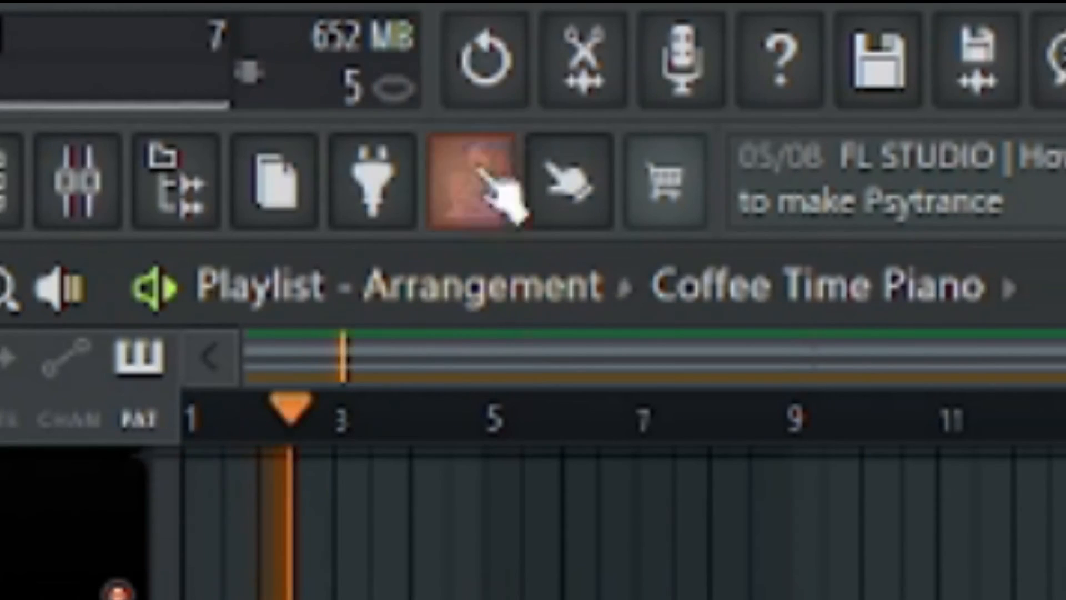
pyautogui.click(486, 97)
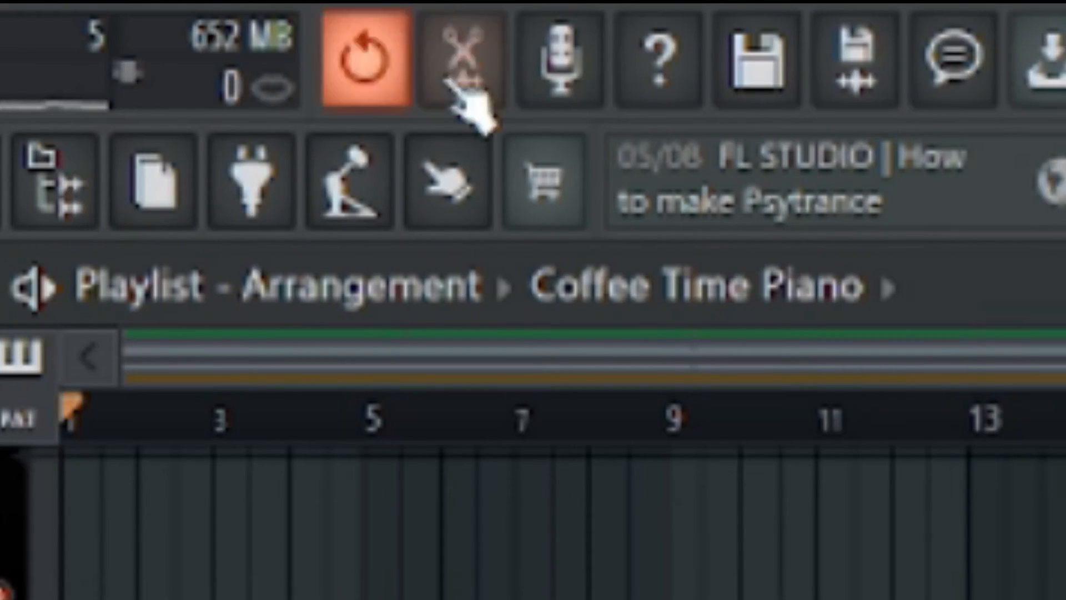
# Open and close the Edison audio editor, and try the one-click audio recording control
pyautogui.click(580, 207)
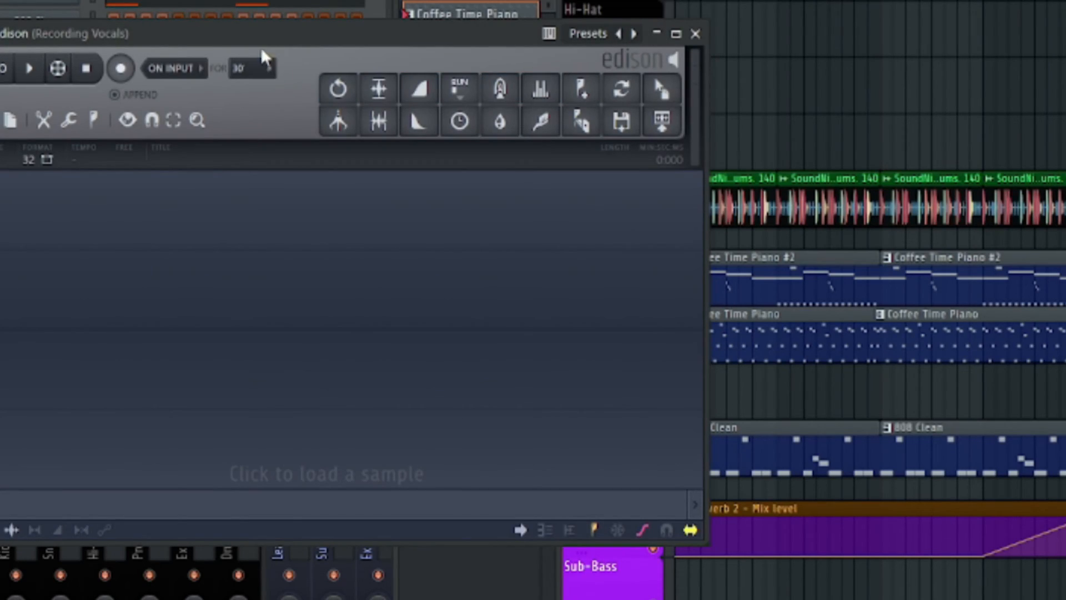
pyautogui.moveTo(262, 41); pyautogui.dragTo(455, 60)
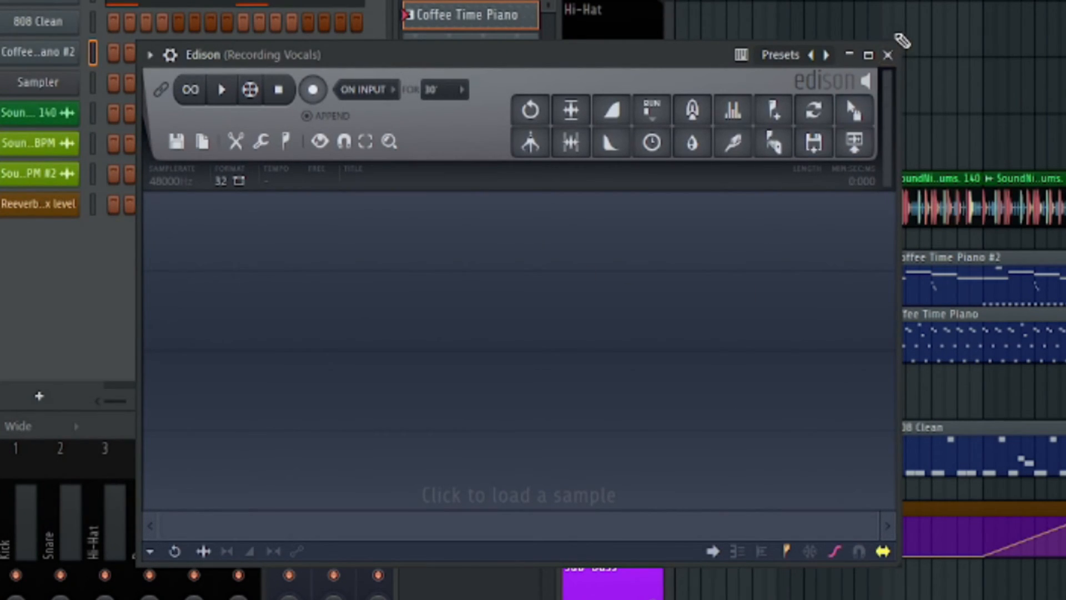
pyautogui.click(890, 55)
pyautogui.click(507, 51)
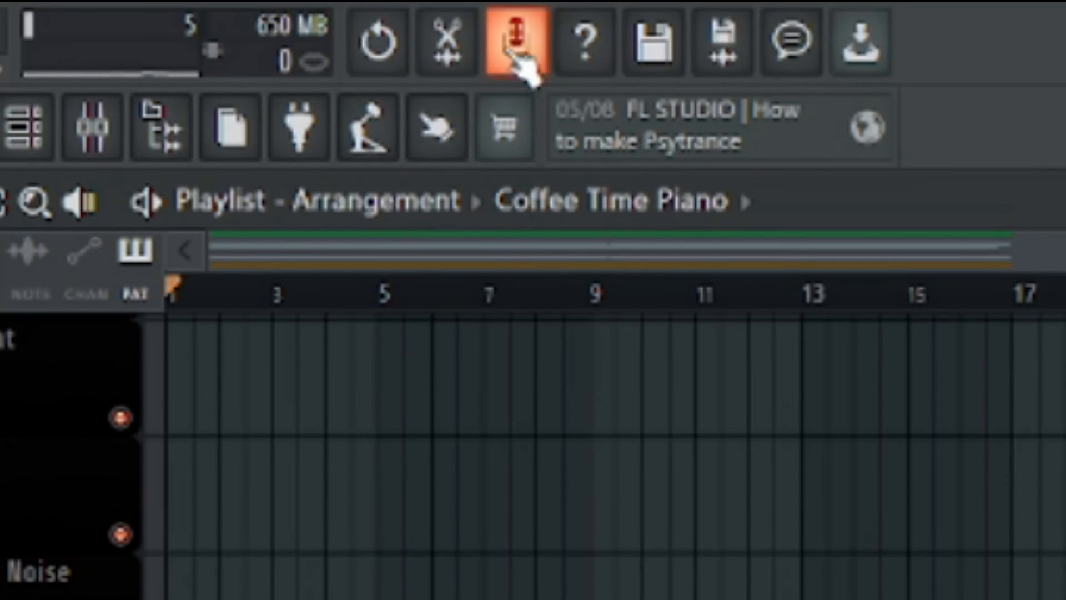
pyautogui.click(508, 50)
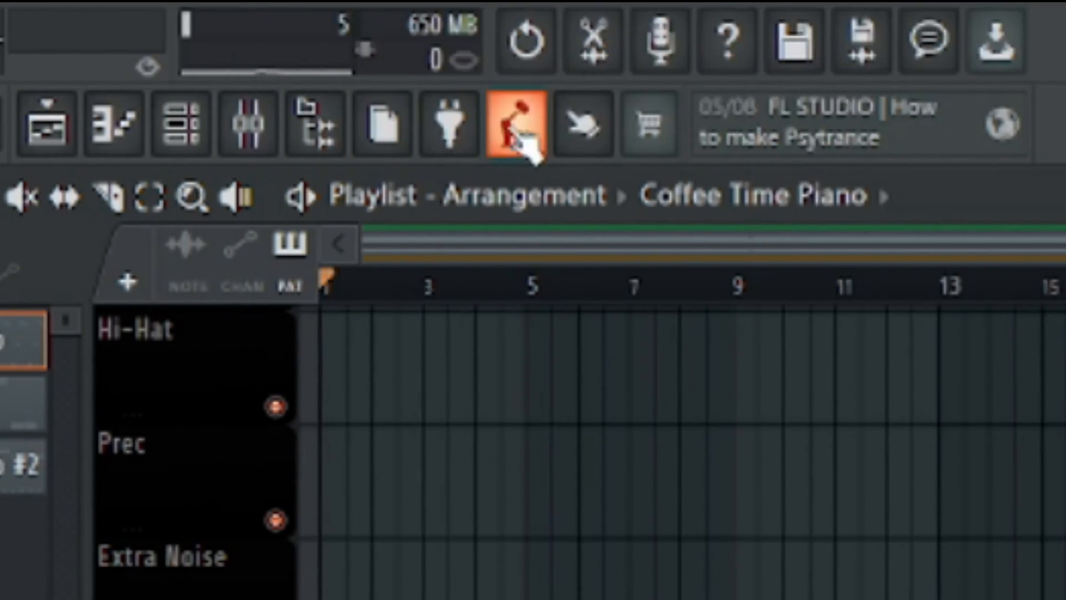
# Try the tempo tapper, and open and close the touch controller pads
pyautogui.click(516, 142)
pyautogui.click(592, 134)
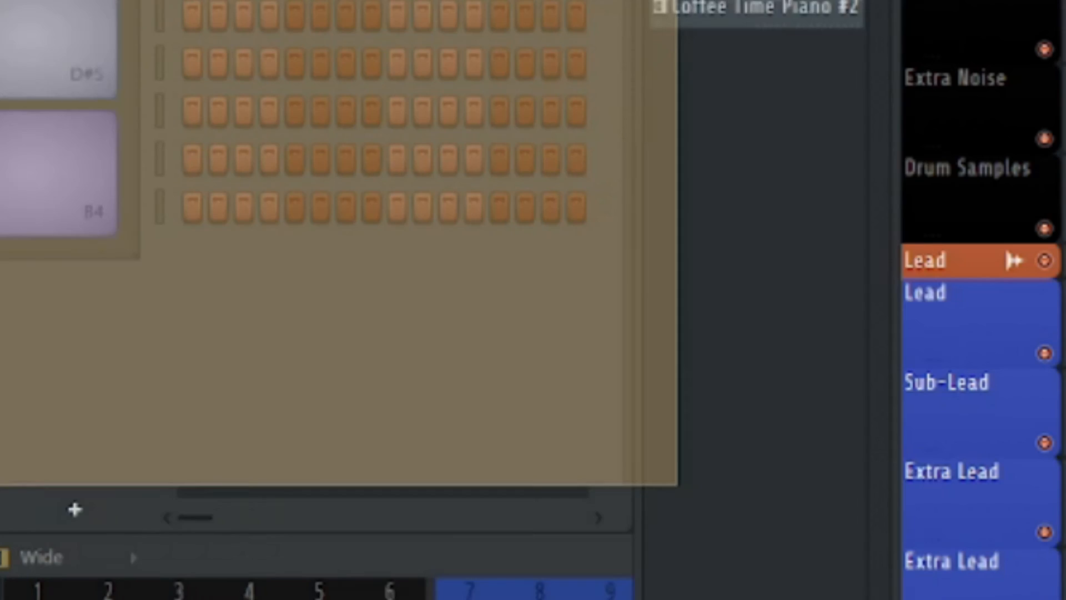
pyautogui.click(911, 18)
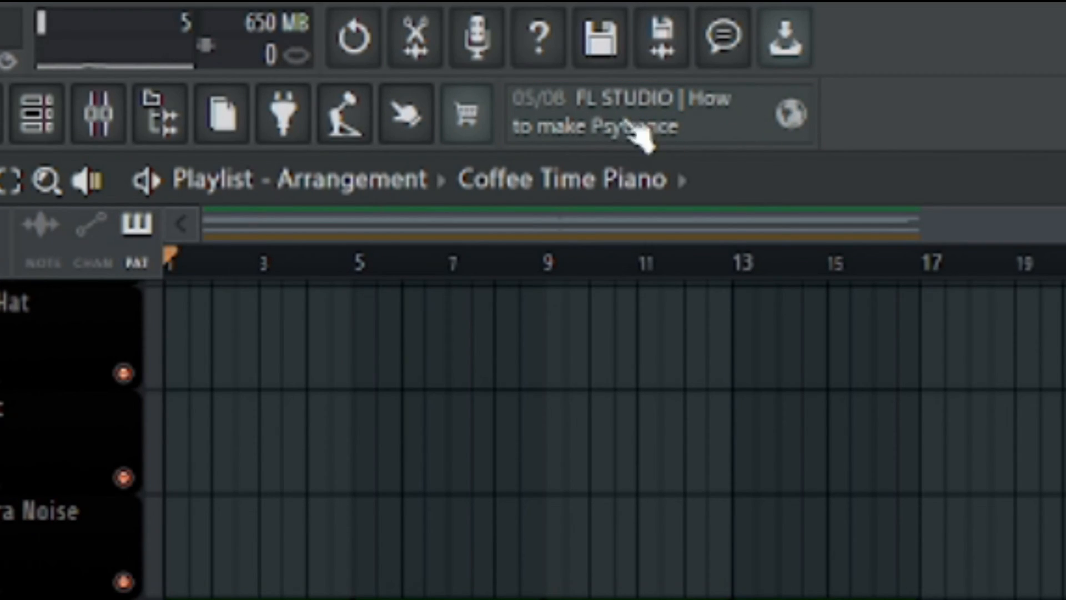
# Open the news item on how to make Psytrance
pyautogui.click(722, 128)
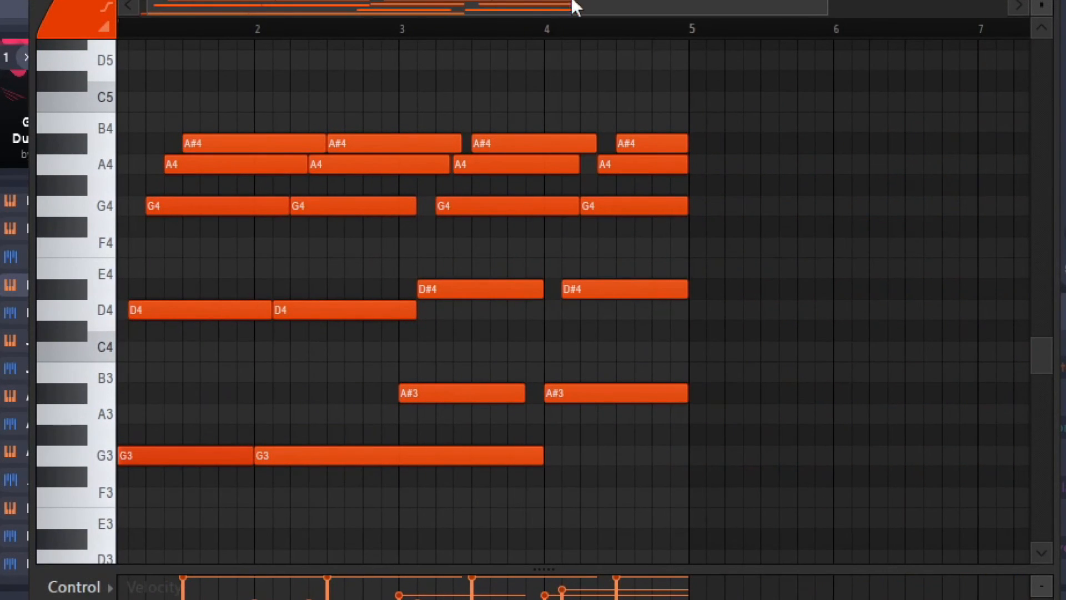
# Control pattern playback and advance two presets from -init- in the Deelay plugin on the Lead mixer track
pyautogui.press('space')
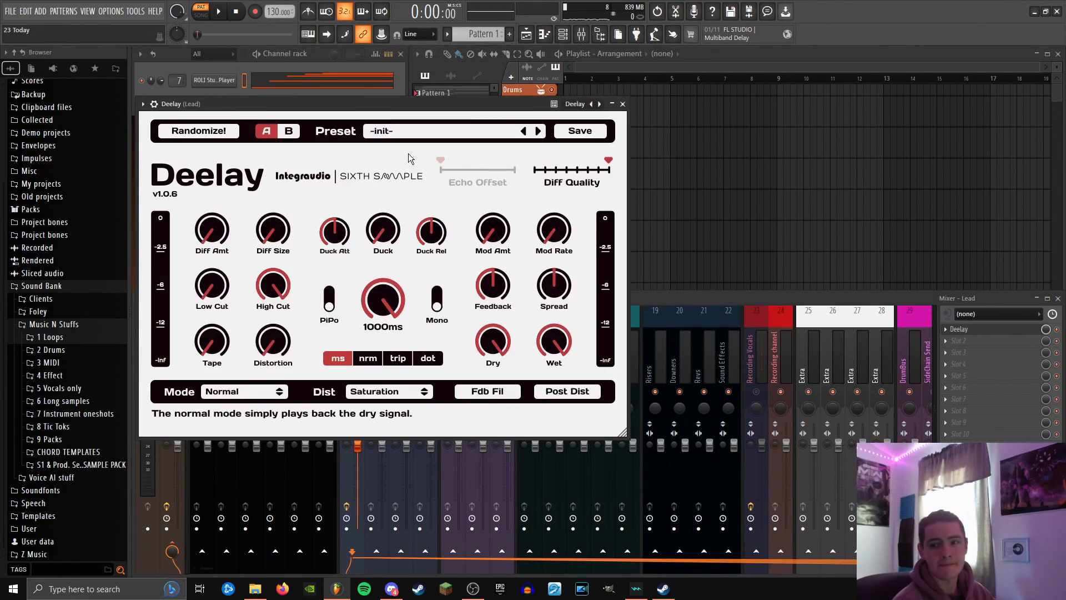
pyautogui.press('space')
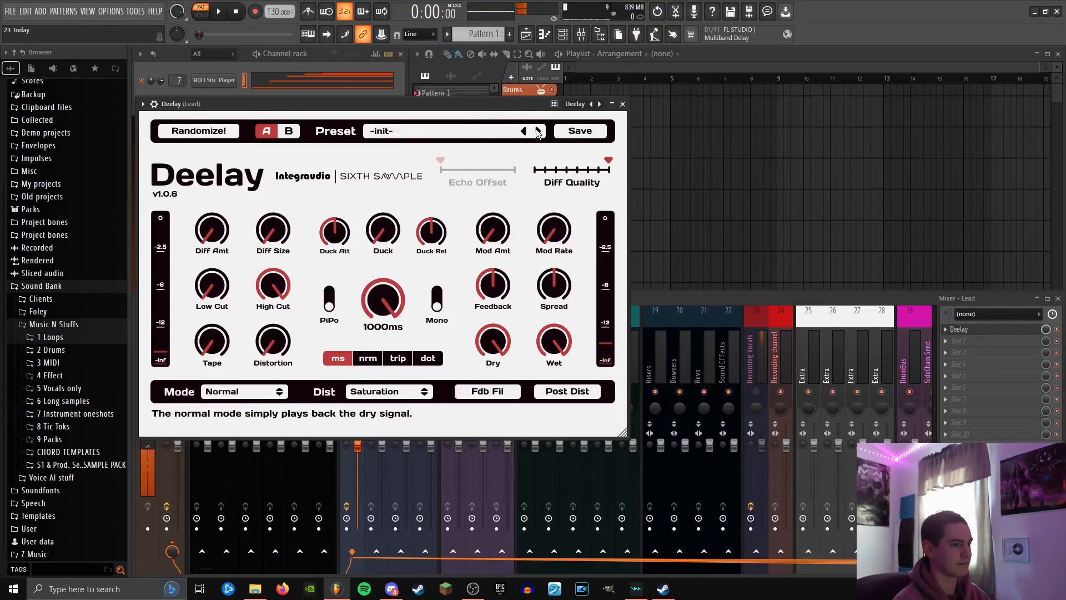
pyautogui.click(538, 131)
pyautogui.click(539, 131)
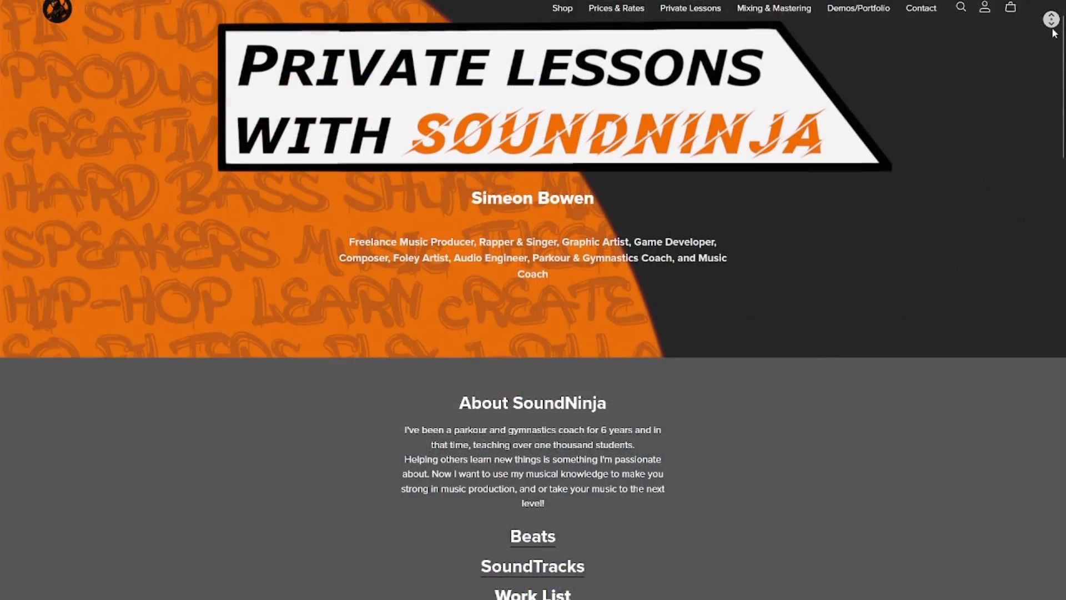